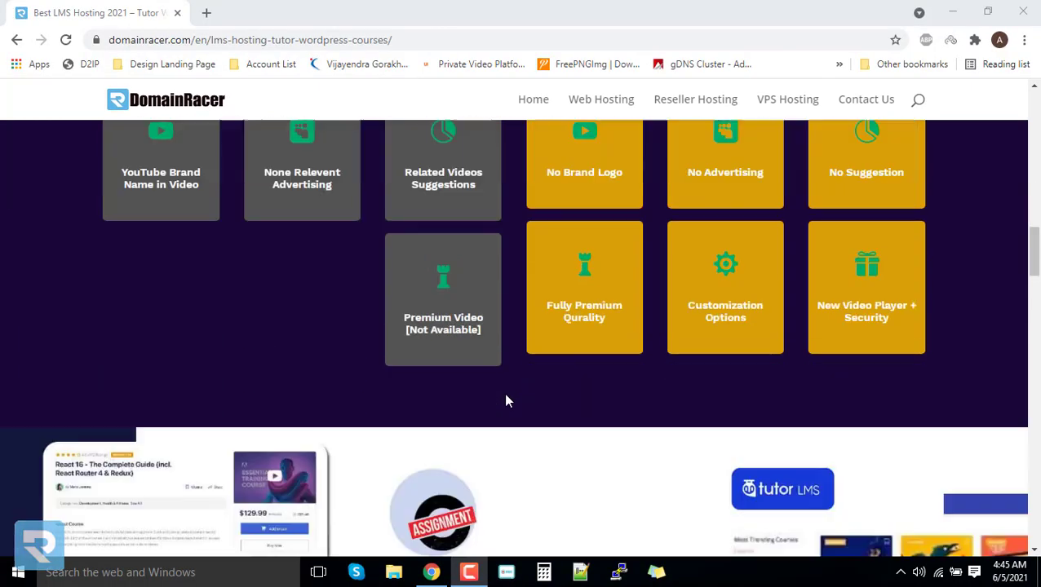
scroll(506, 400, "down", 4)
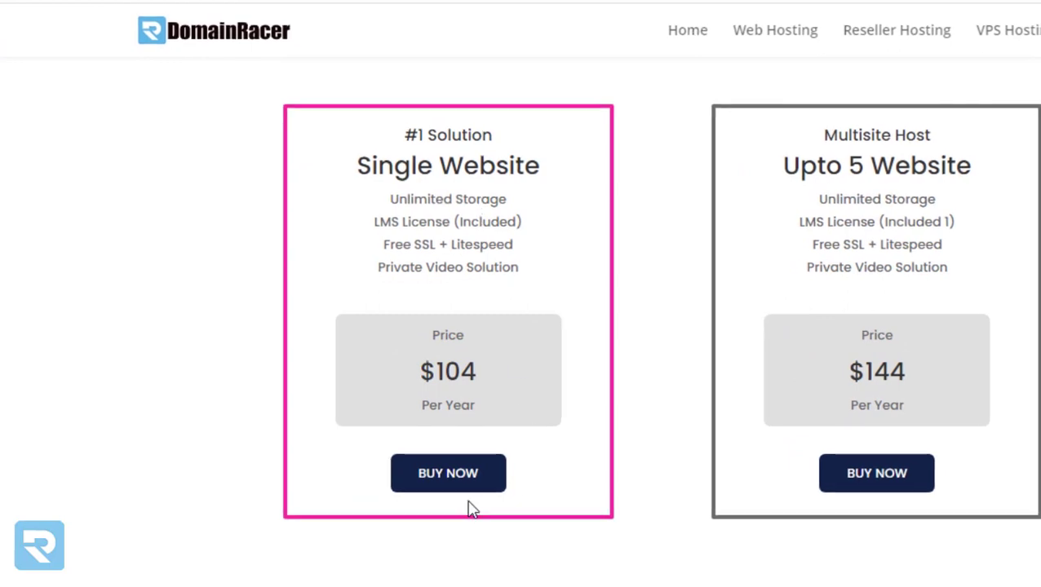
Step: Order the $104 Single Website plan on the existing domain domainracer.review
left_click(449, 483)
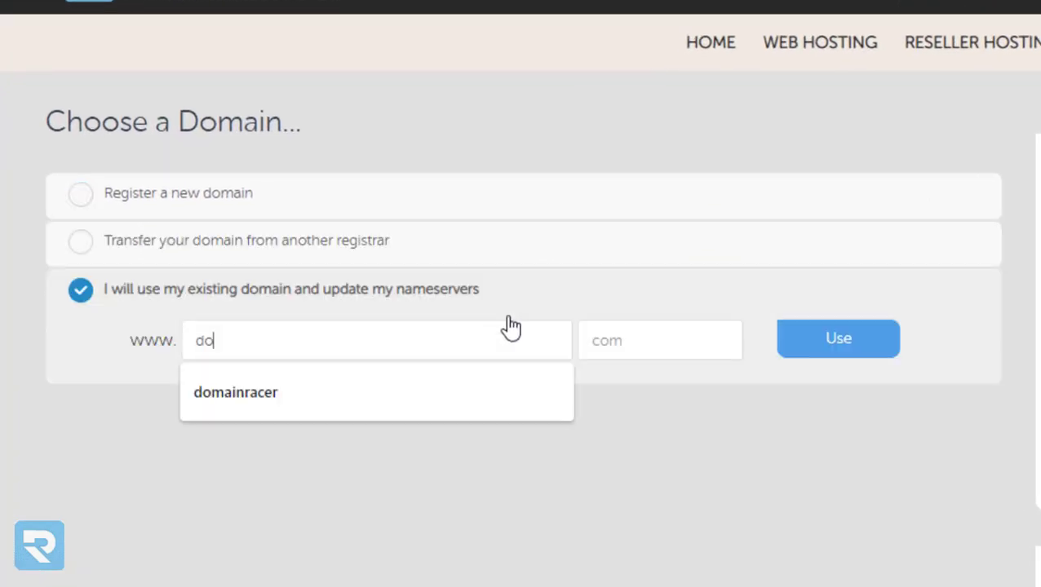
type("mainracer")
key("Tab")
type("review")
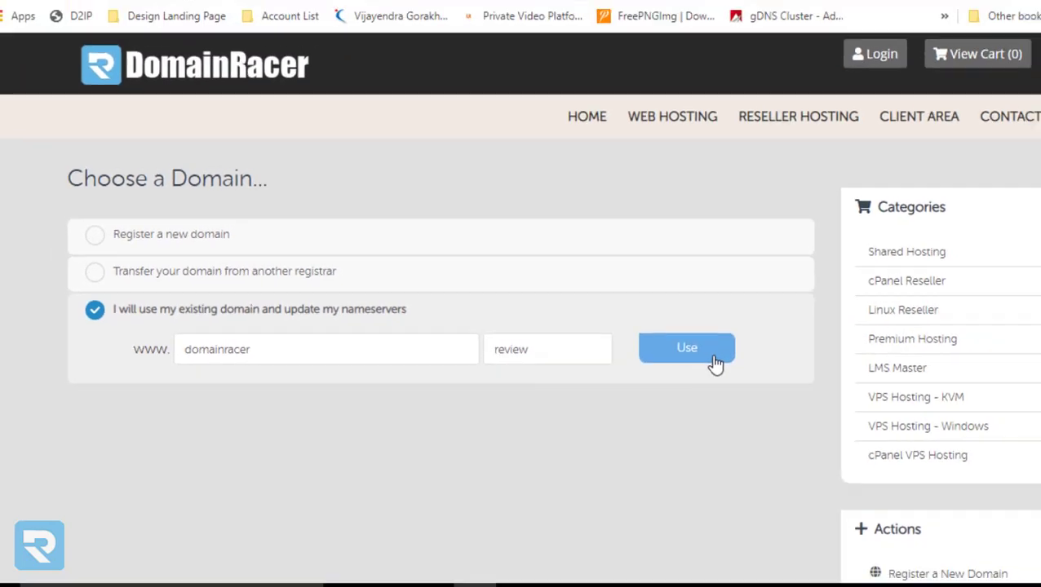
left_click(865, 347)
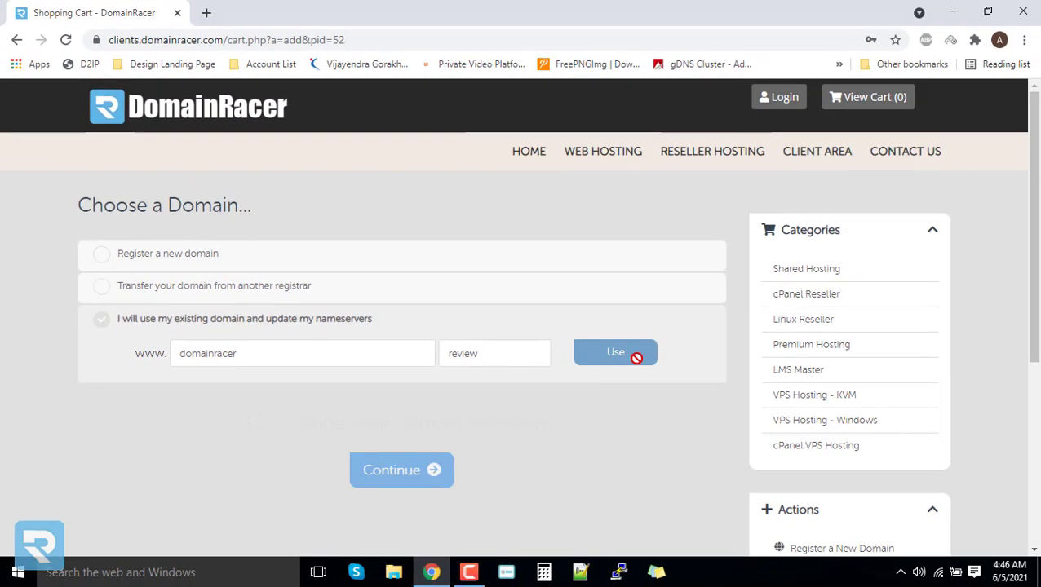
Step: Keep USD as the currency and add the free Private Video Solution and Tutor LMS Pro addons
scroll(635, 355, "up", 2)
scroll(769, 390, "down", 3)
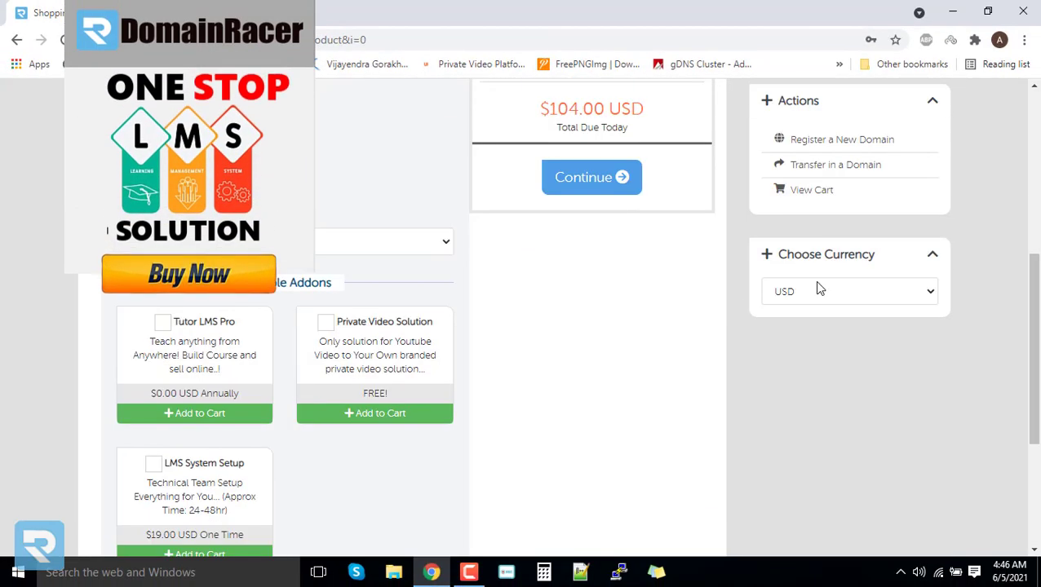
left_click(820, 290)
left_click(798, 352)
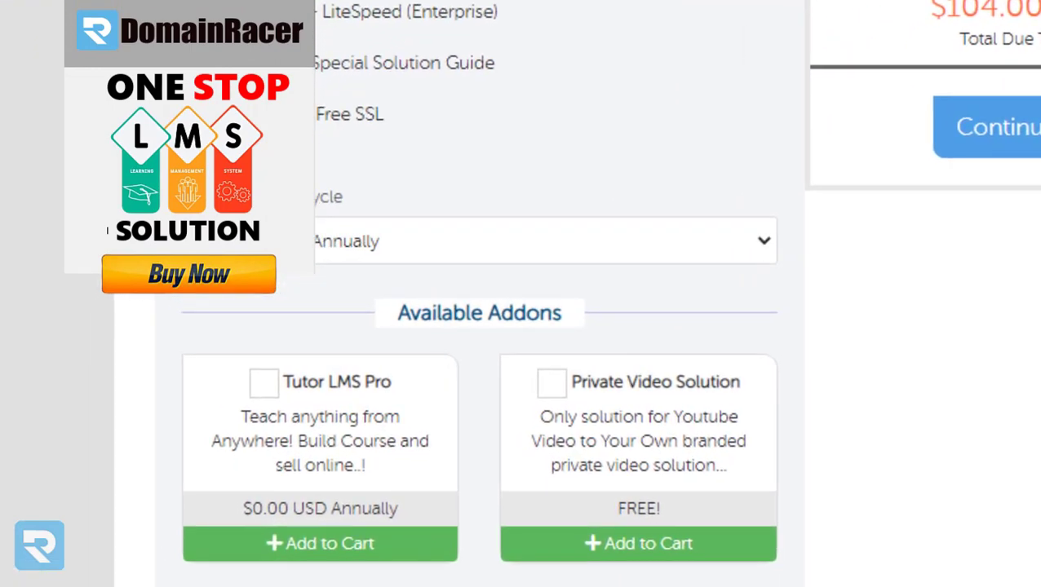
left_click(559, 398)
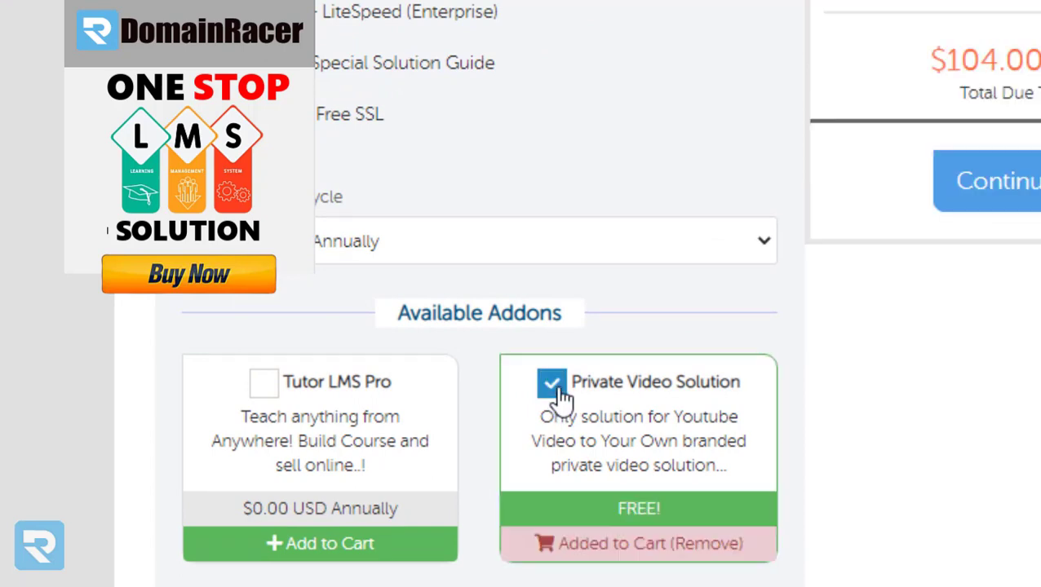
left_click(269, 398)
Step: Keep the $104.00 USD annual billing cycle and continue to the cart review
scroll(281, 403, "down", 3)
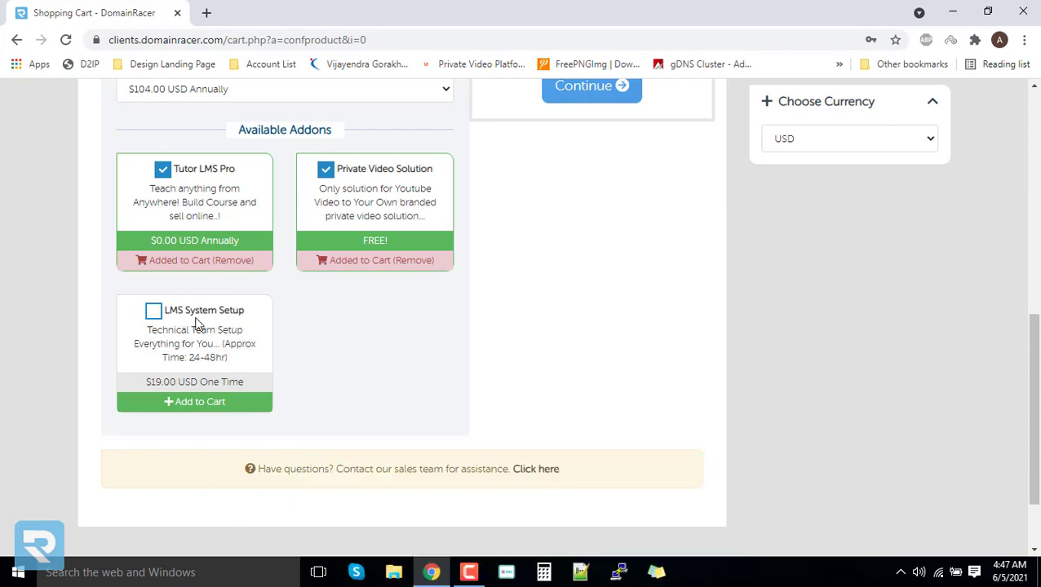
scroll(195, 323, "up", 4)
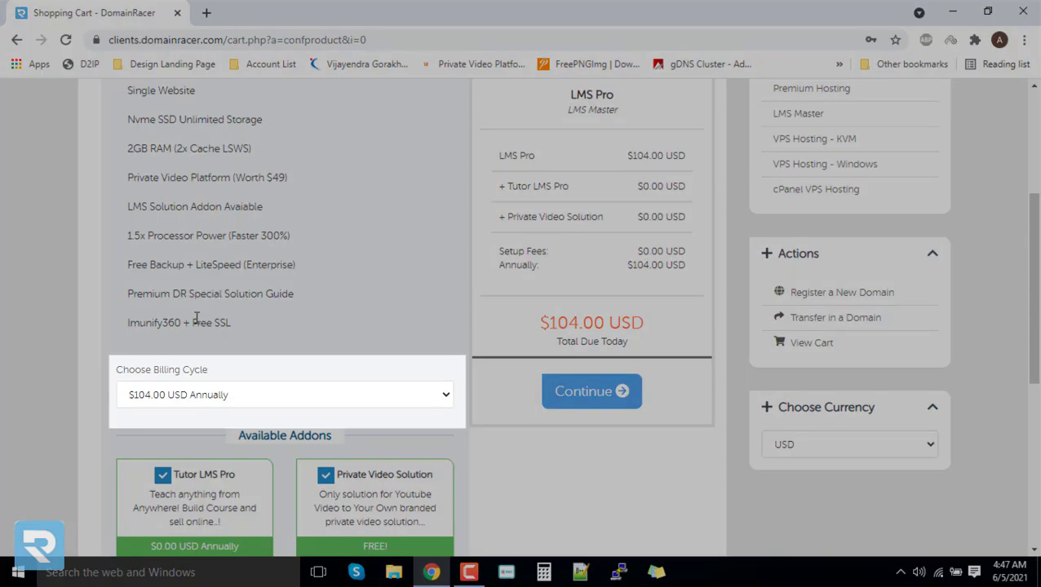
left_click(248, 392)
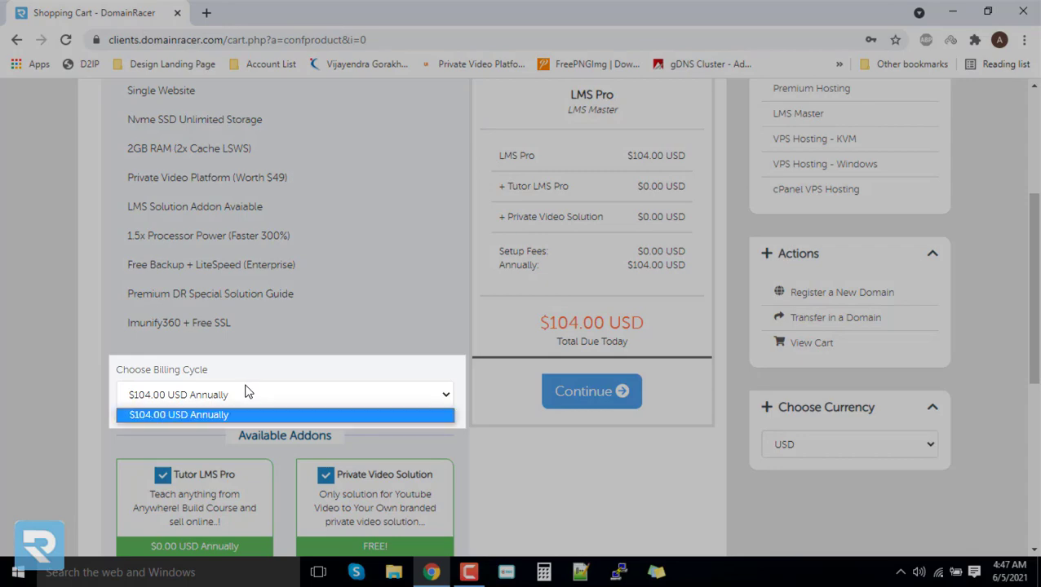
left_click(196, 417)
left_click(596, 413)
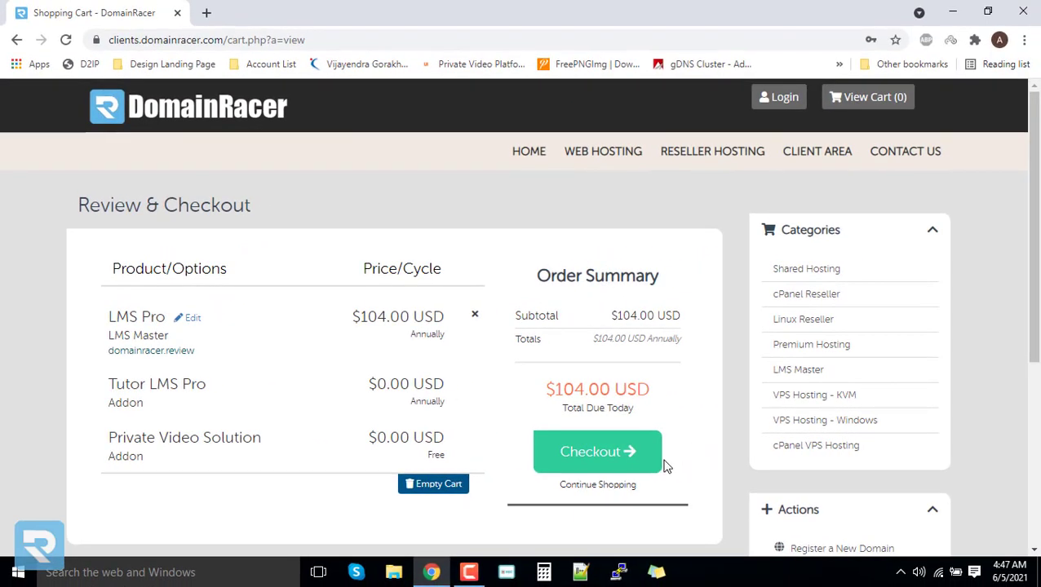
Step: Check out the $104 cart paying by PayPal with the Terms of Service accepted
left_click(853, 465)
scroll(699, 326, "down", 15)
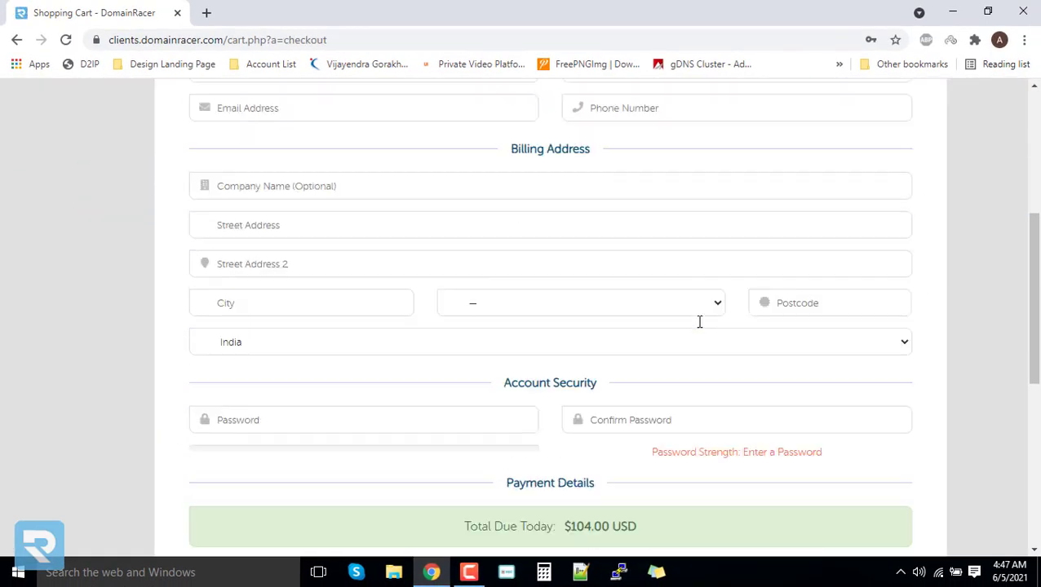
scroll(698, 330, "up", 1)
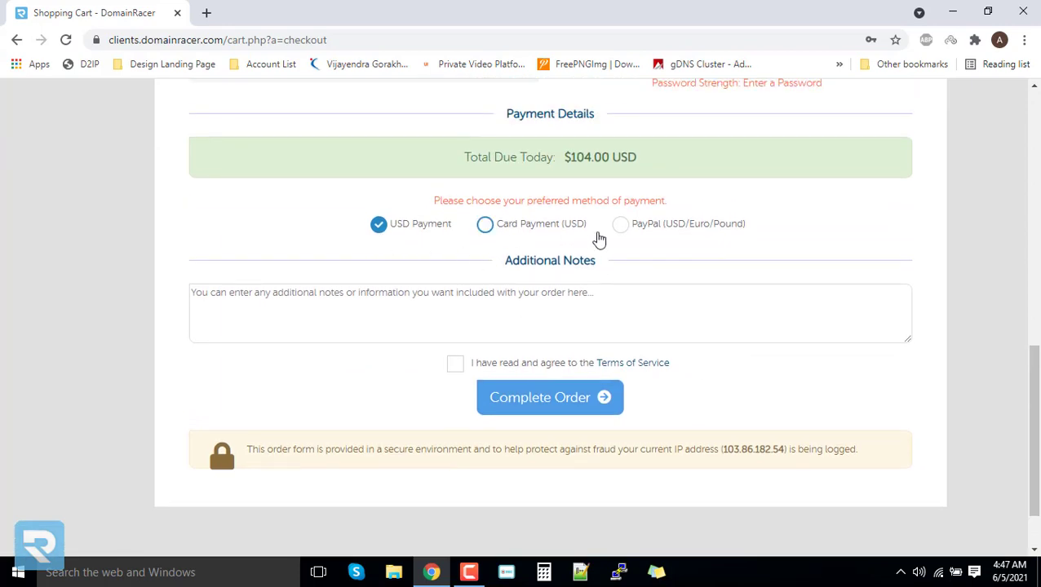
left_click(650, 226)
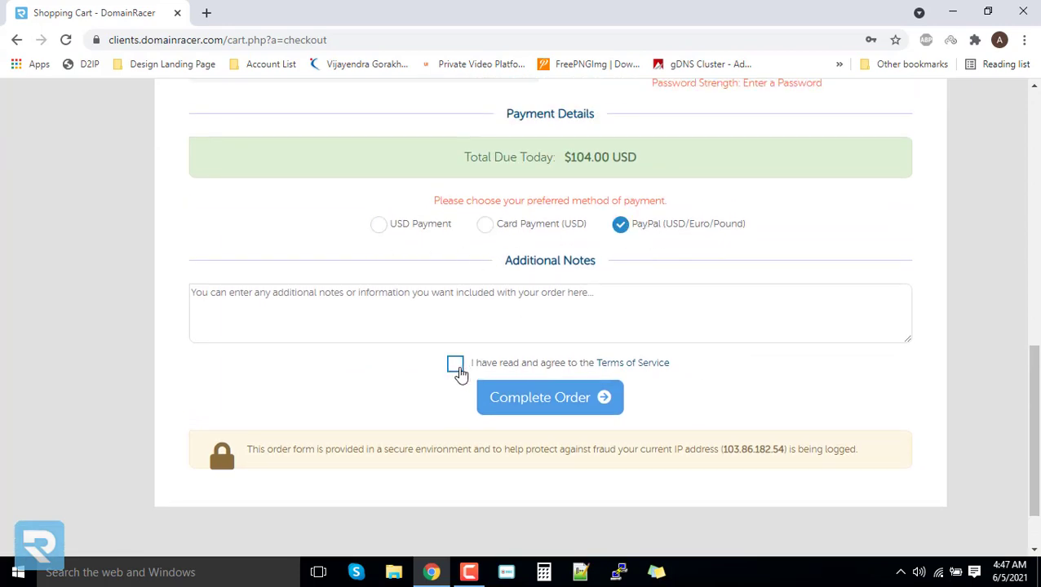
left_click(459, 368)
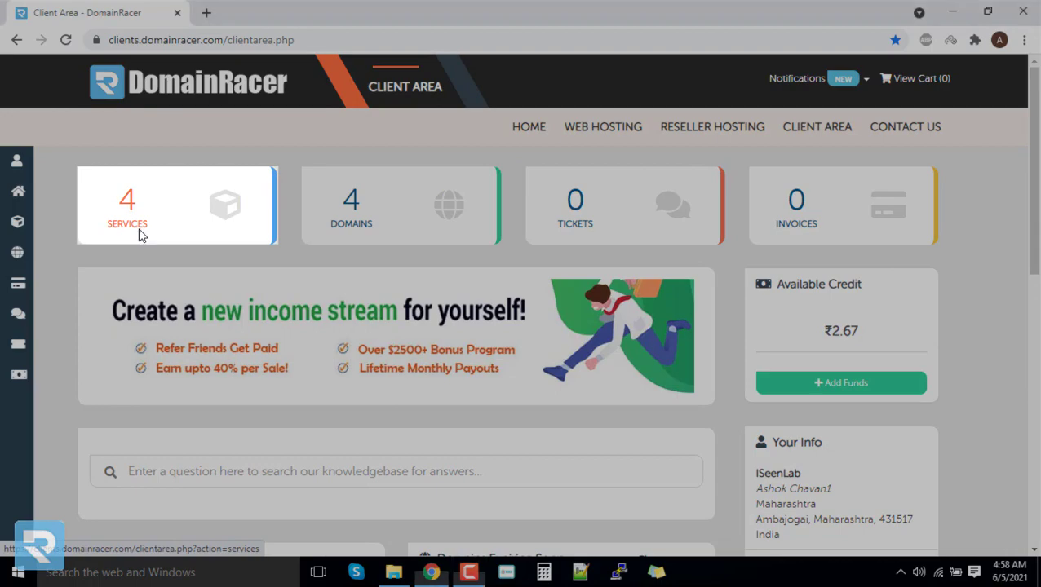
Step: Open the domainracer.review LMS Pro service and select its server224.iseencloud.com nameserver addresses
left_click(137, 233)
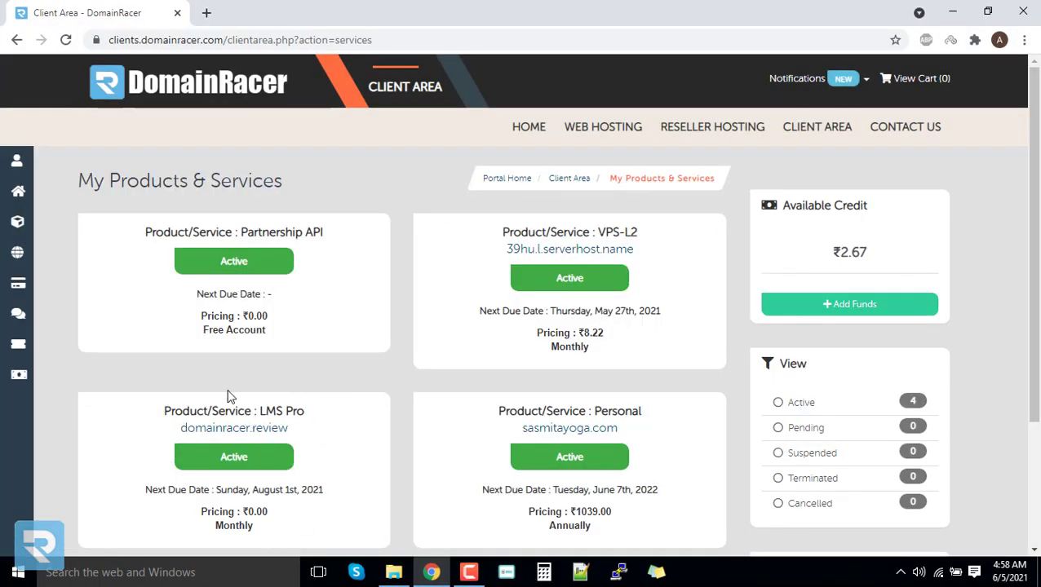
left_click(269, 487)
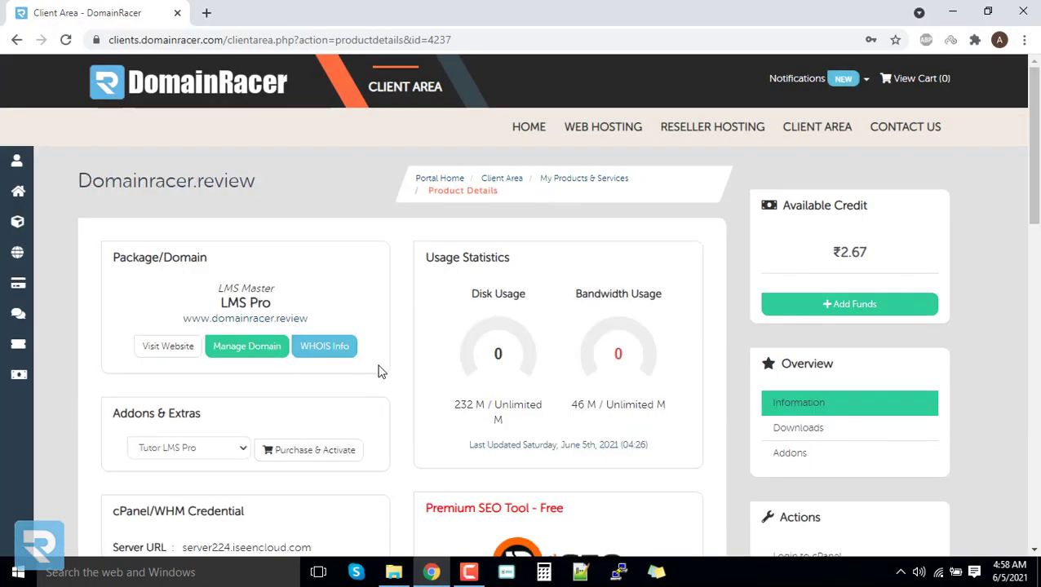
scroll(378, 372, "down", 3)
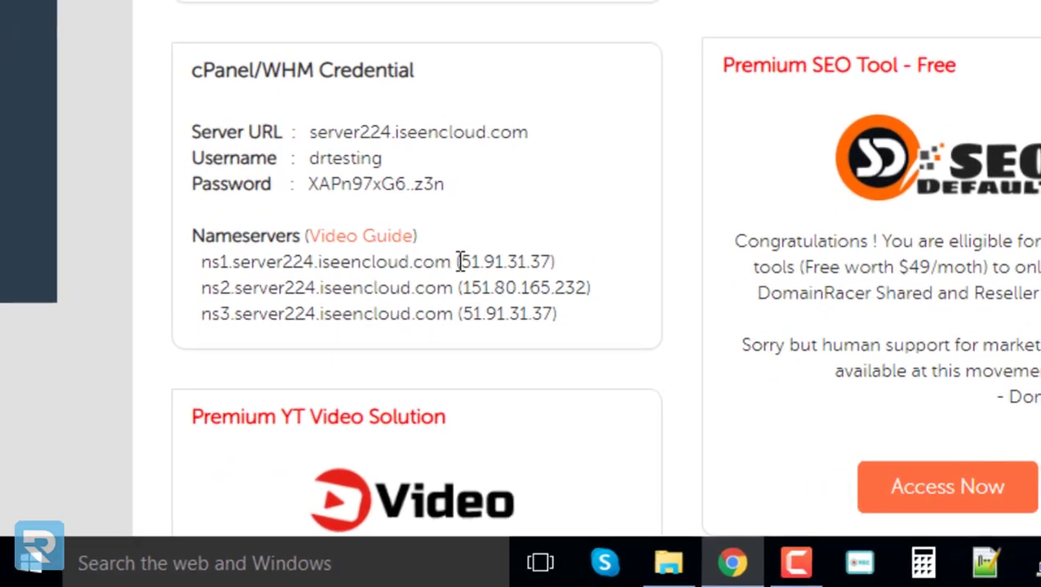
mouse_move(455, 262)
left_mouse_down()
mouse_move(206, 268)
mouse_move(446, 265)
left_mouse_up()
left_click_drag(226, 289, 490, 305)
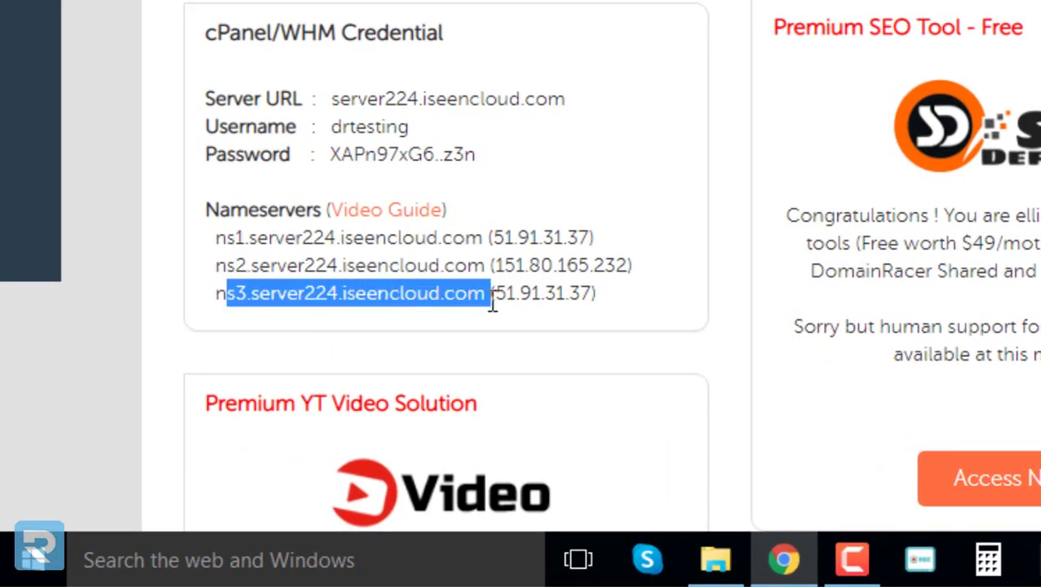
left_click(478, 324)
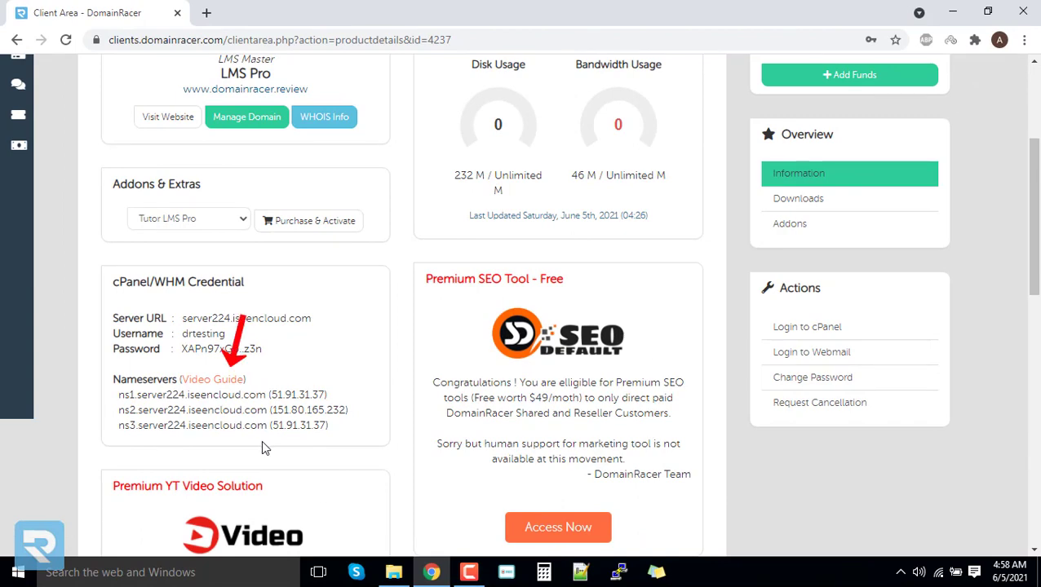
left_click(198, 380)
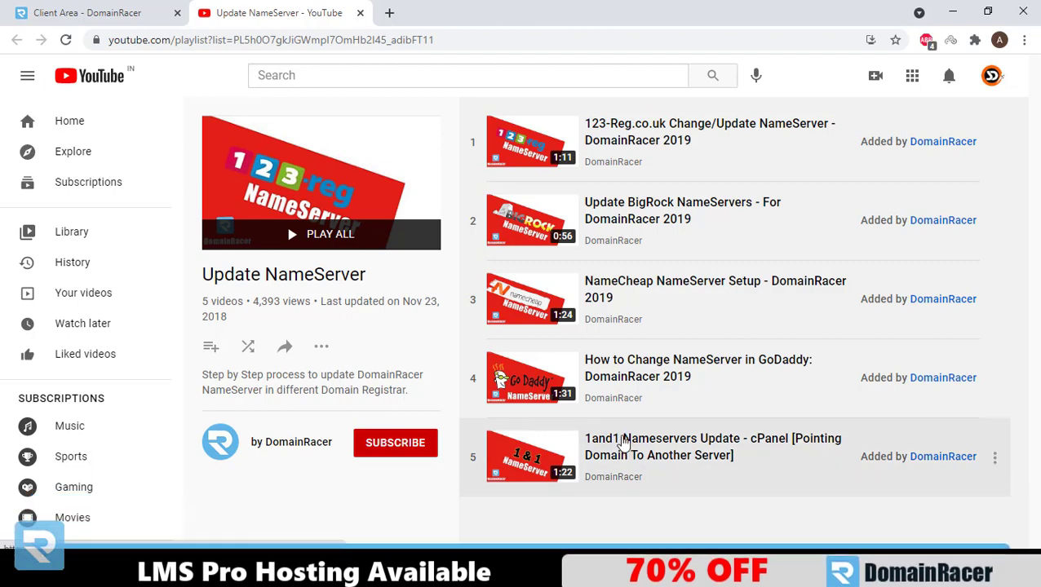
left_click(360, 13)
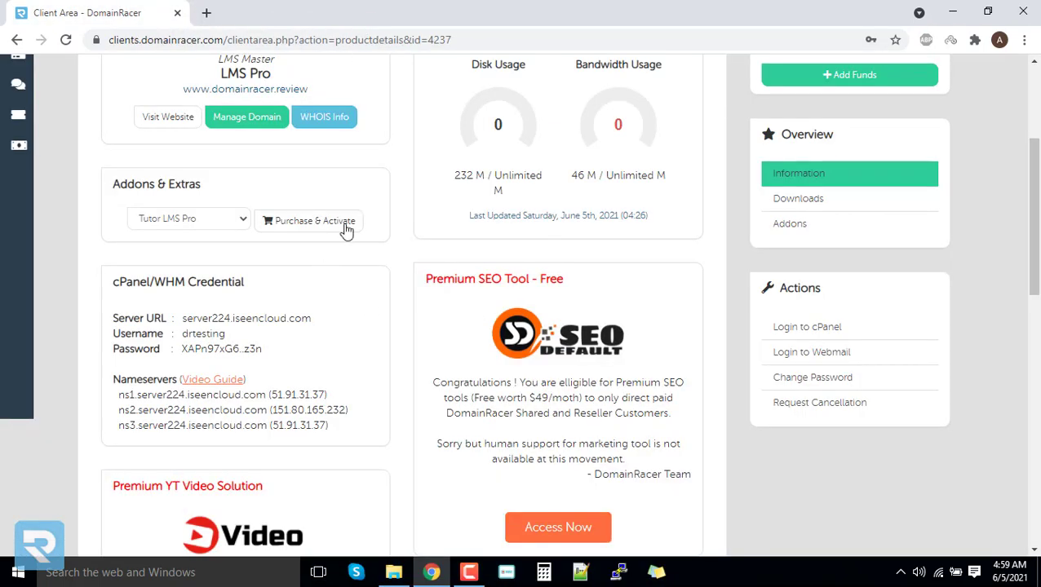
scroll(648, 265, "up", 3)
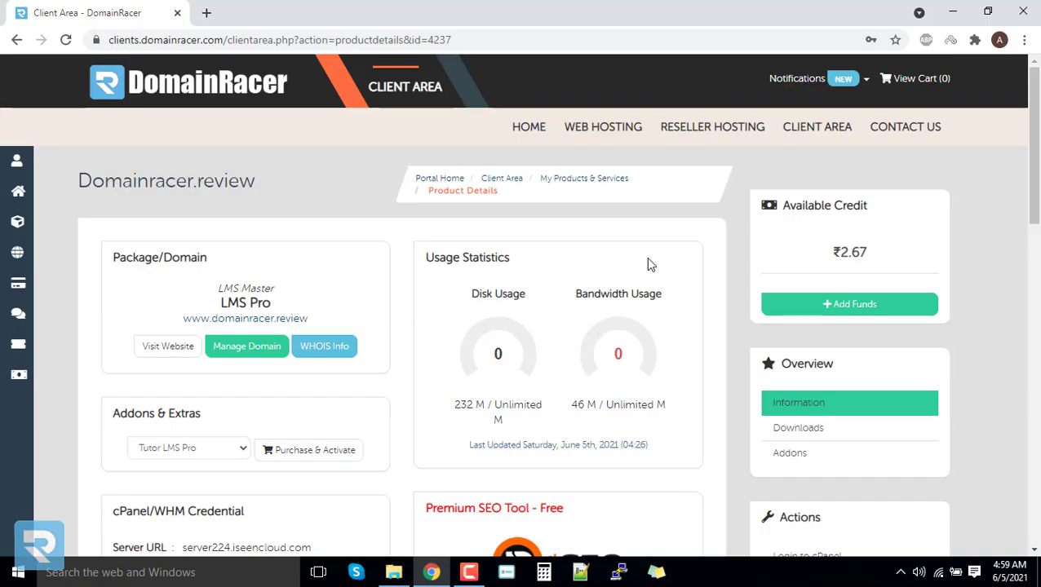
scroll(651, 278, "down", 3)
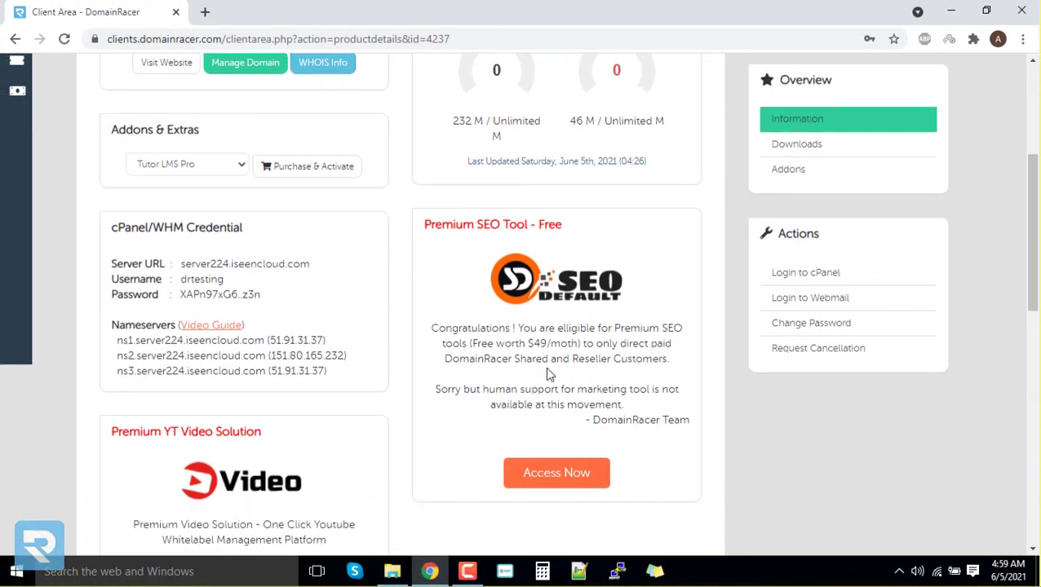
scroll(493, 318, "down", 1)
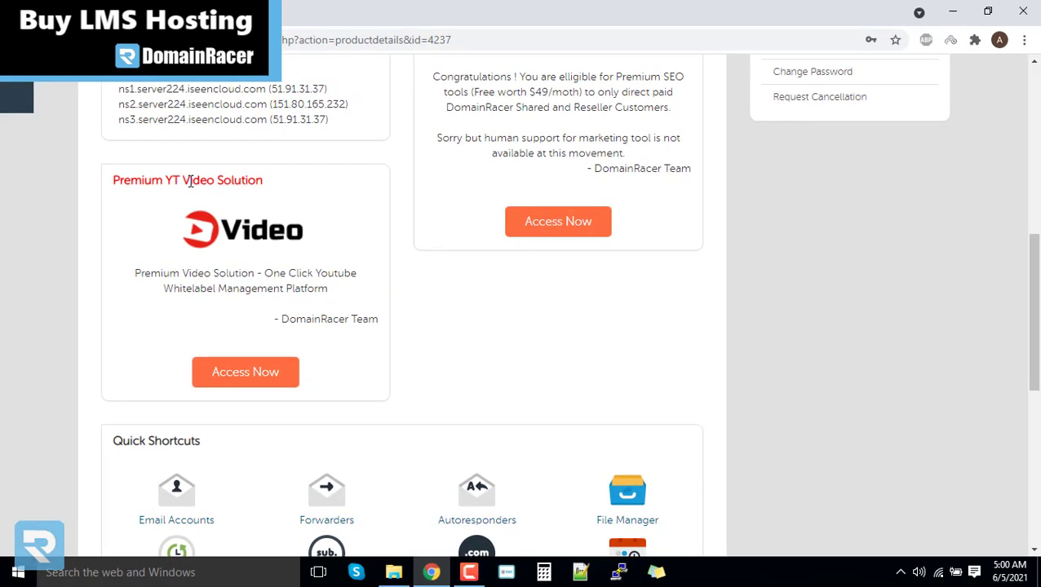
scroll(190, 181, "up", 4)
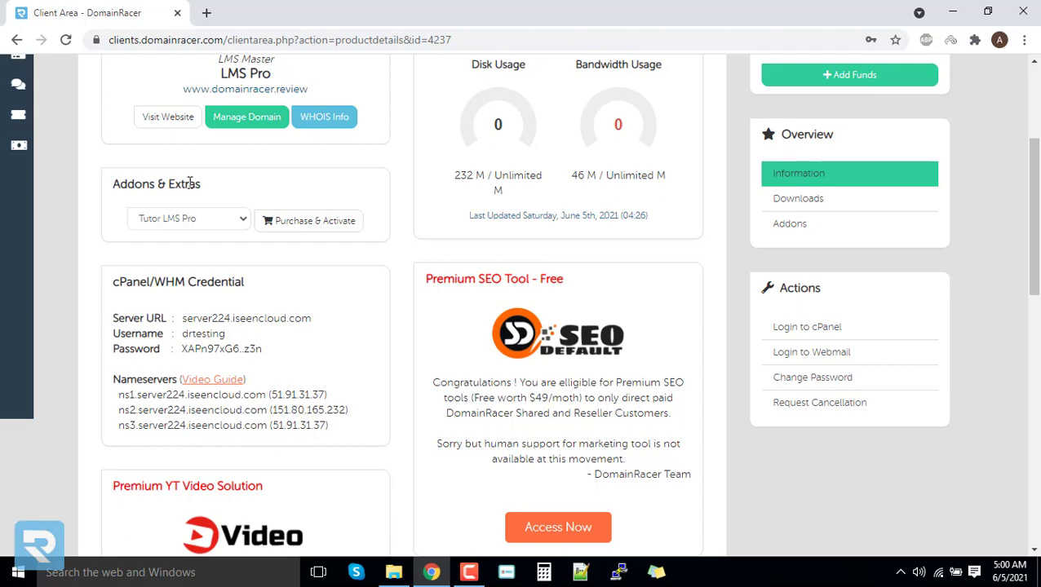
scroll(323, 297, "up", 3)
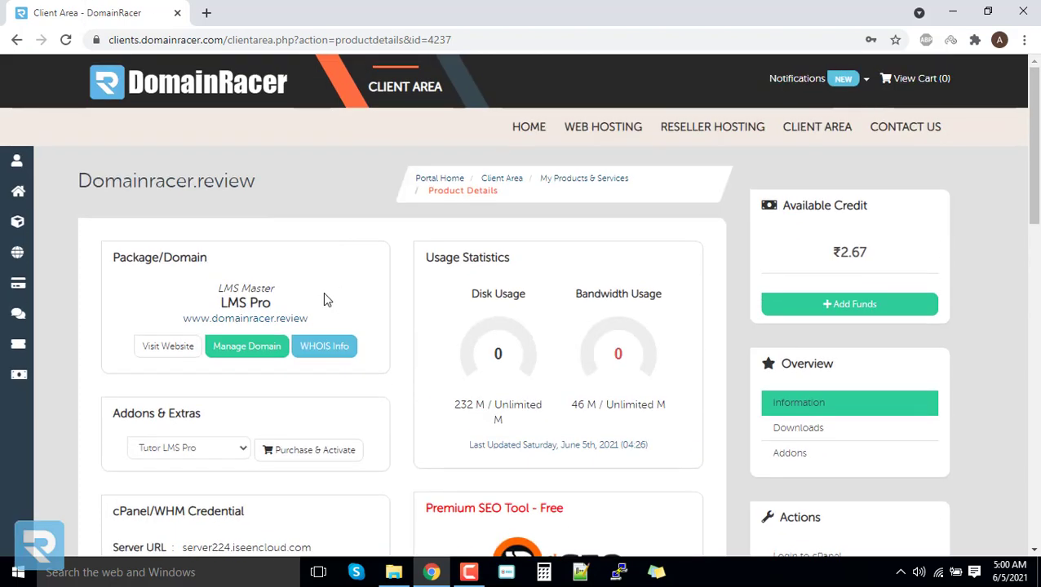
Step: Visit domainracer.review, which shows an empty Index of /, then log in to cPanel from the client area
left_click(314, 318)
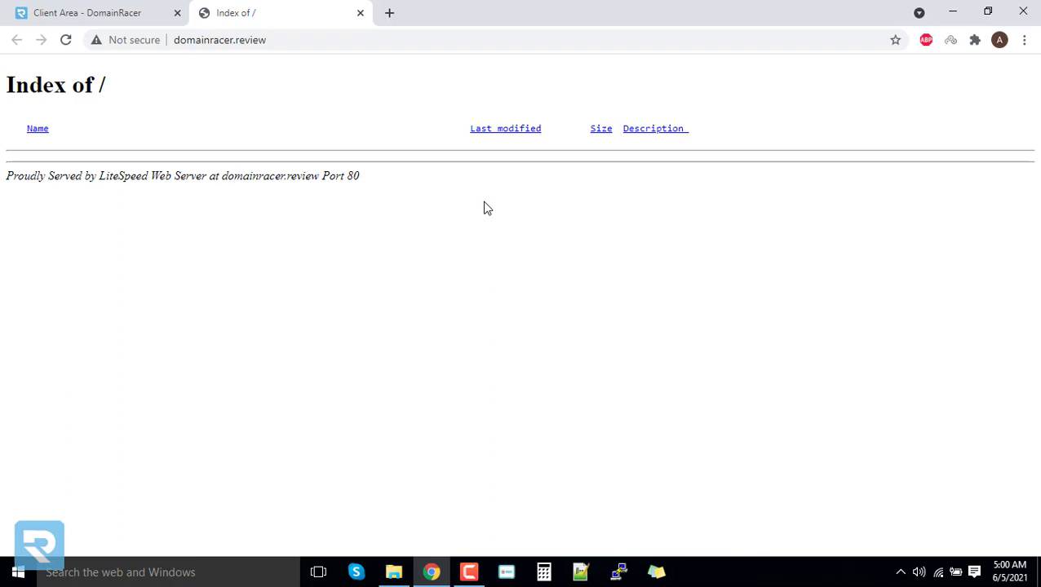
left_click(130, 10)
scroll(734, 326, "down", 2)
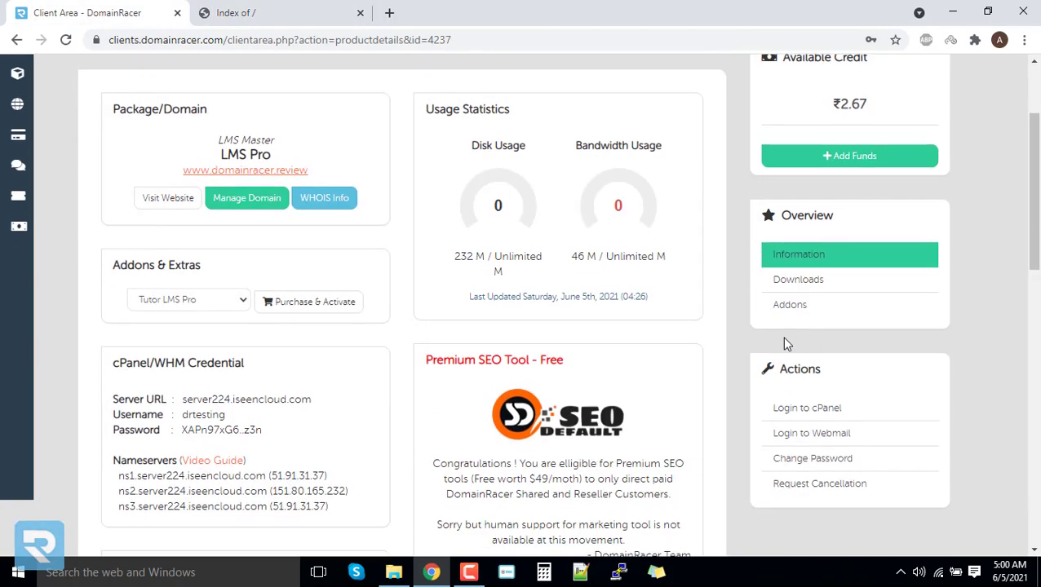
left_click(816, 400)
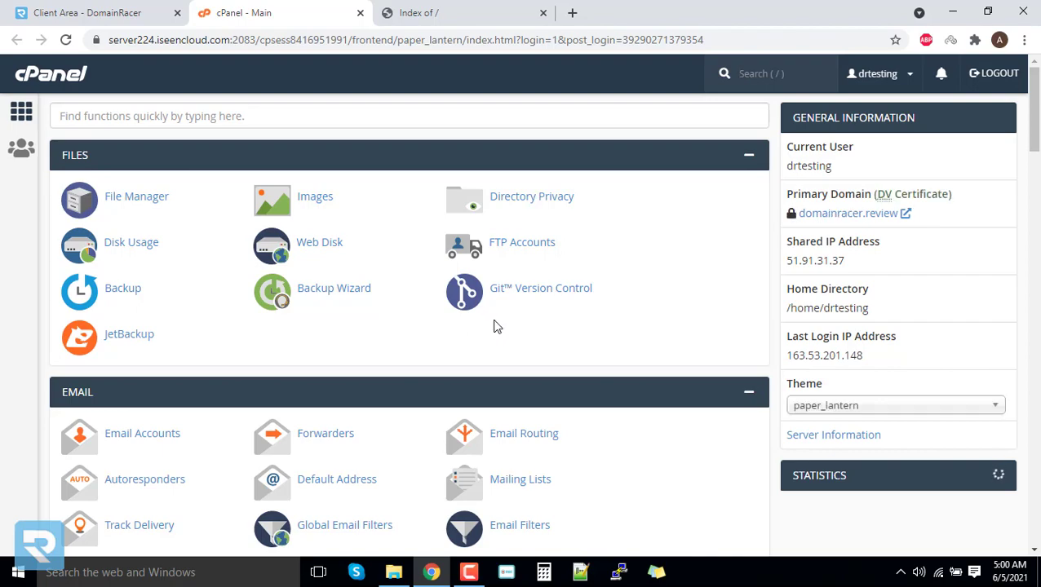
Step: Open the WordPress installer from cPanel's Softaculous Apps Installer section
scroll(500, 334, "down", 15)
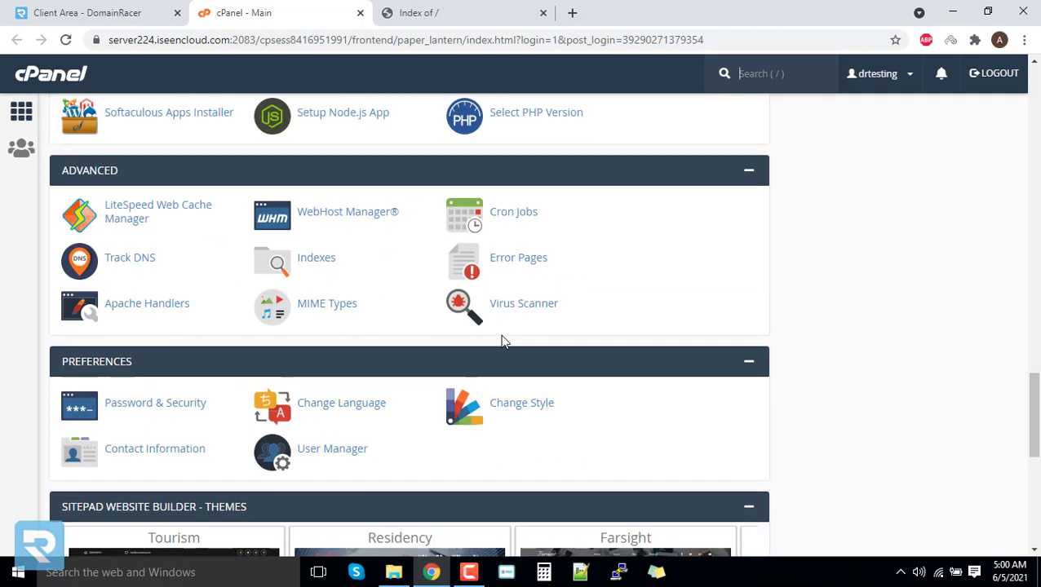
scroll(503, 342, "down", 1)
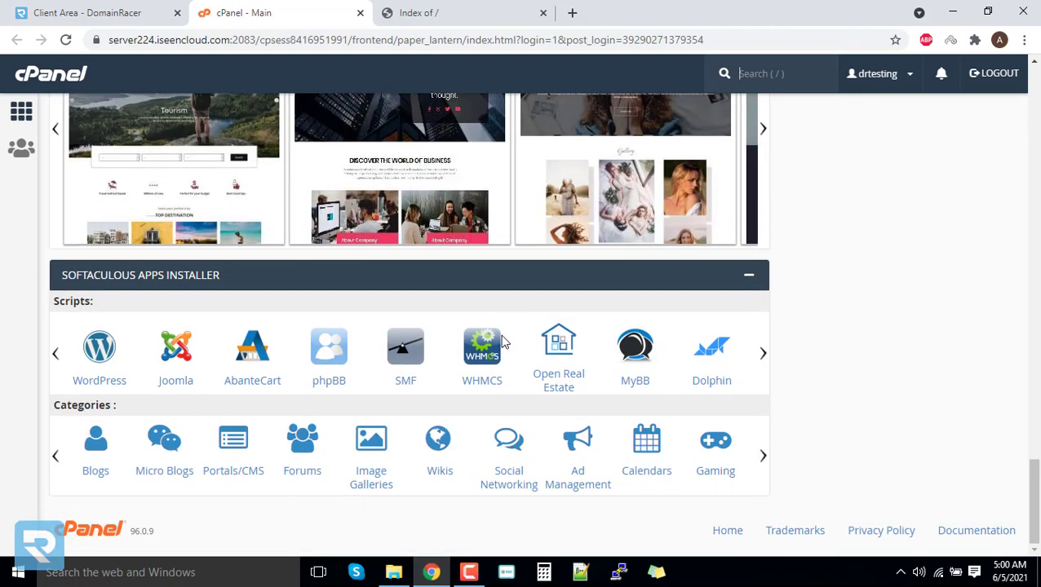
left_click(114, 362)
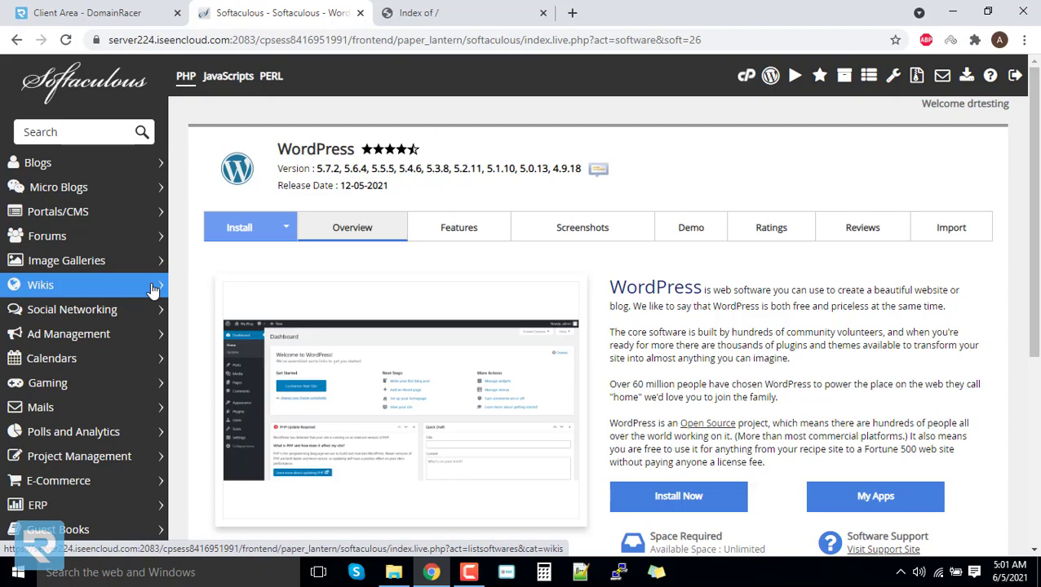
left_click(680, 501)
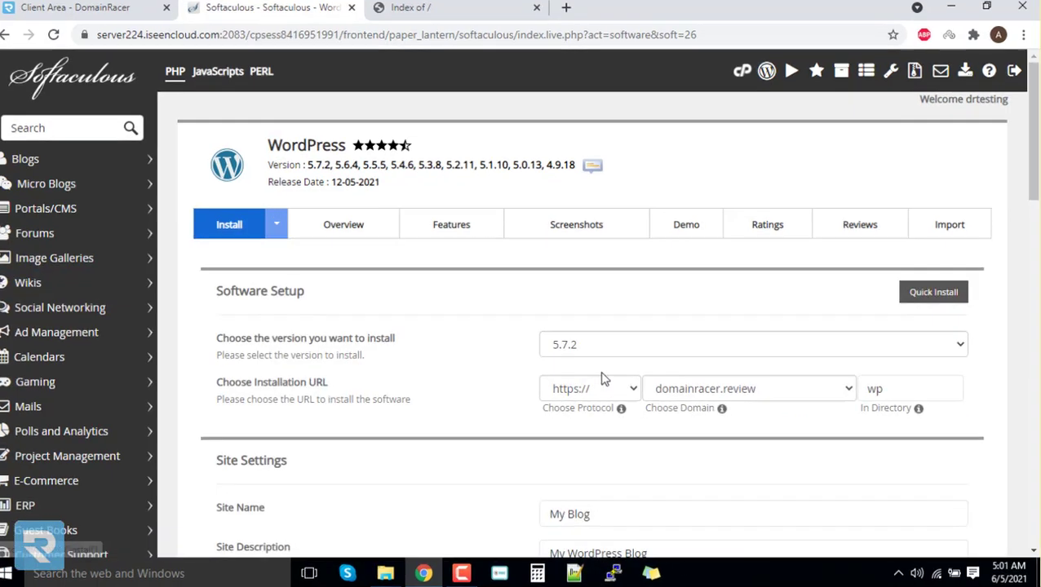
left_click(588, 347)
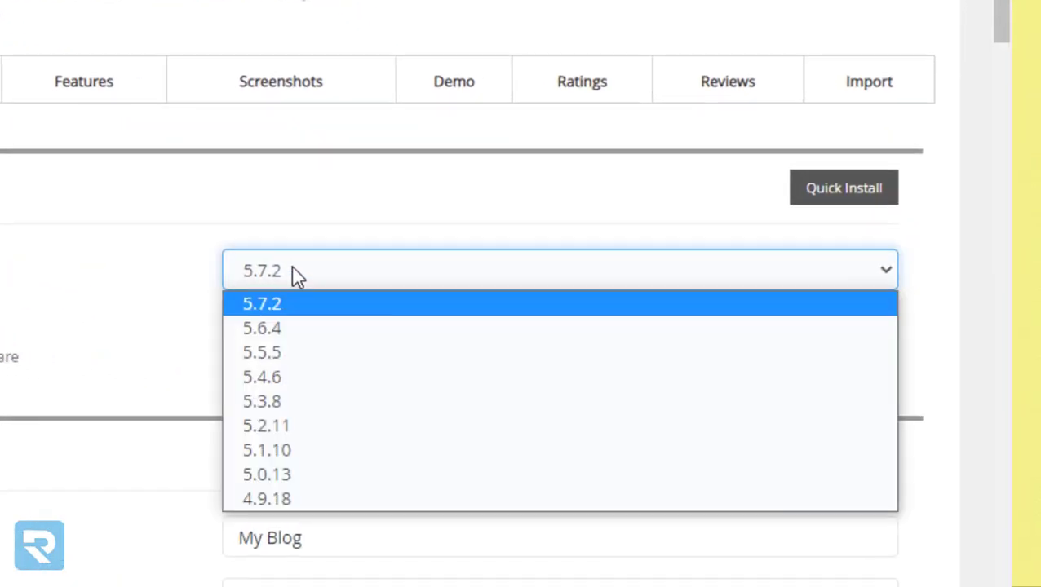
left_click(300, 314)
left_click(313, 353)
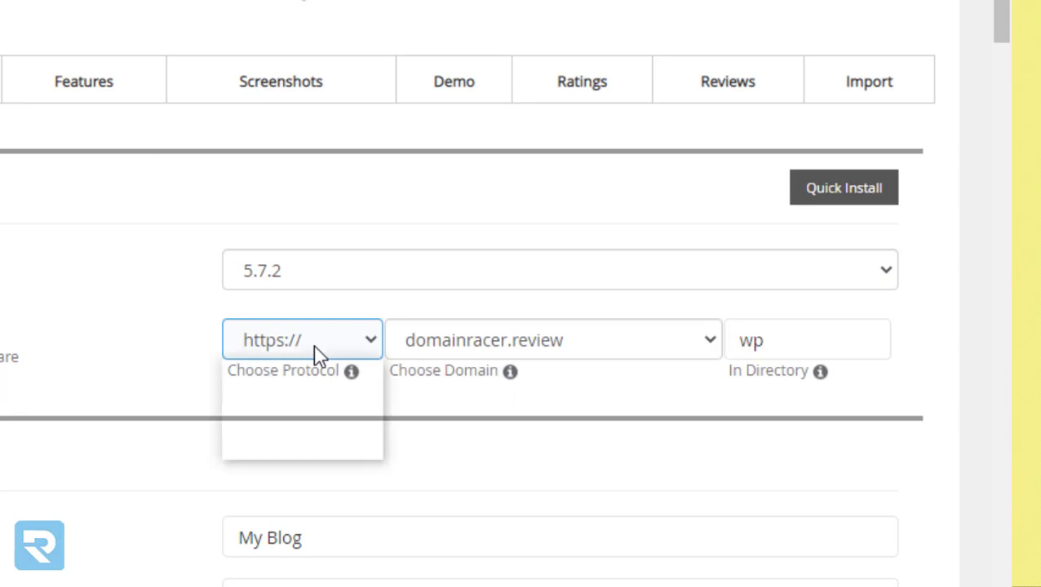
left_click(339, 446)
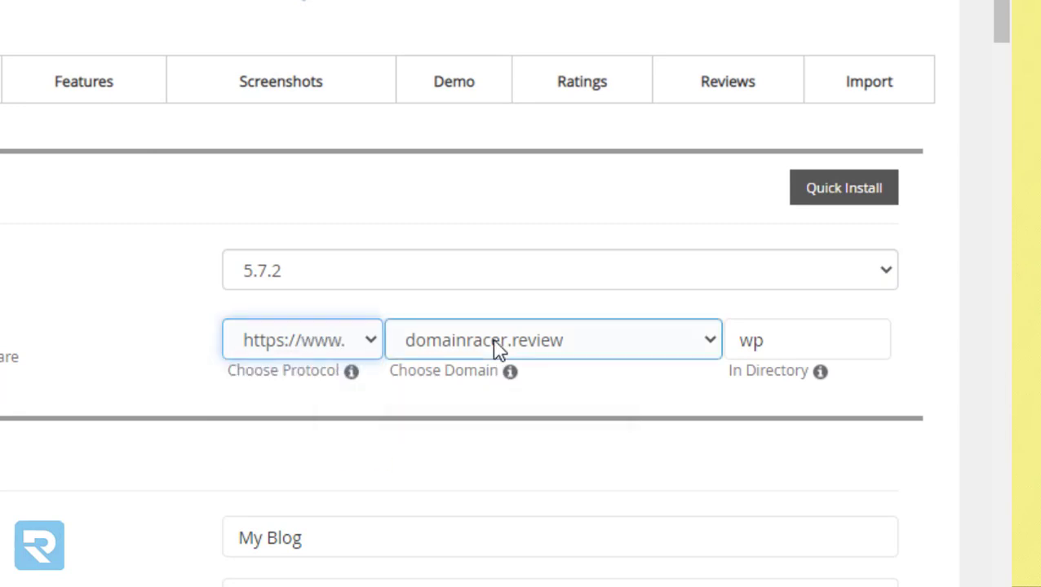
left_click(811, 339)
key("ctrl+a")
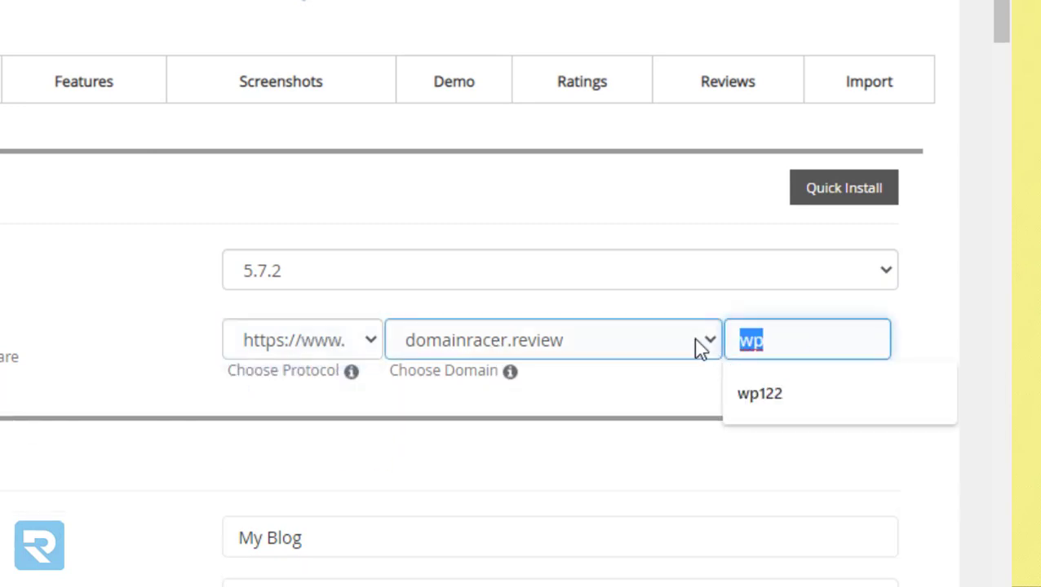
key("BackSpace")
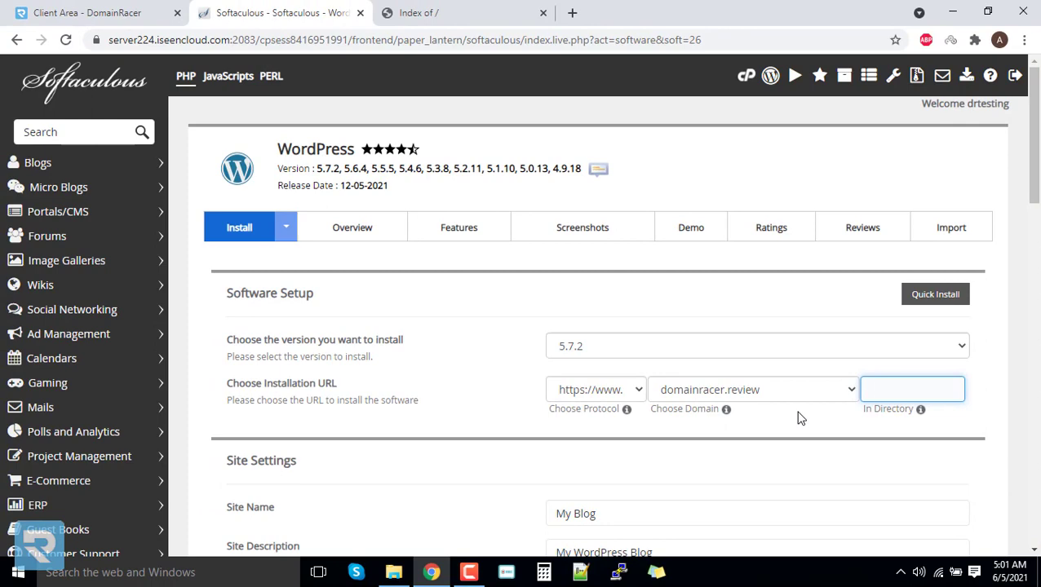
Step: Replace the admin username, paste a strong admin password, note the login details, and select the admin email
scroll(573, 374, "down", 3)
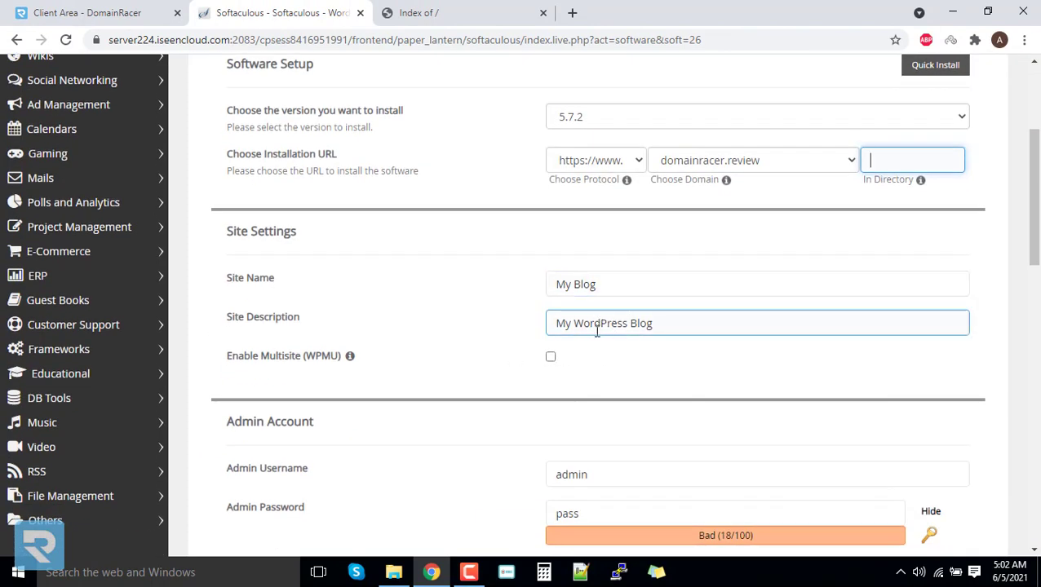
scroll(594, 332, "down", 3)
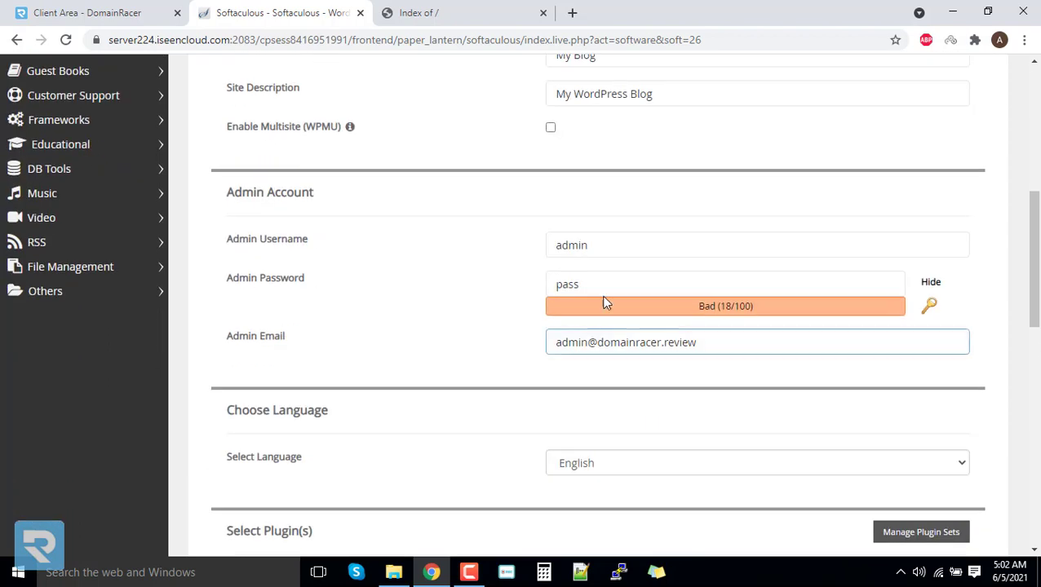
left_click_drag(594, 242, 523, 250)
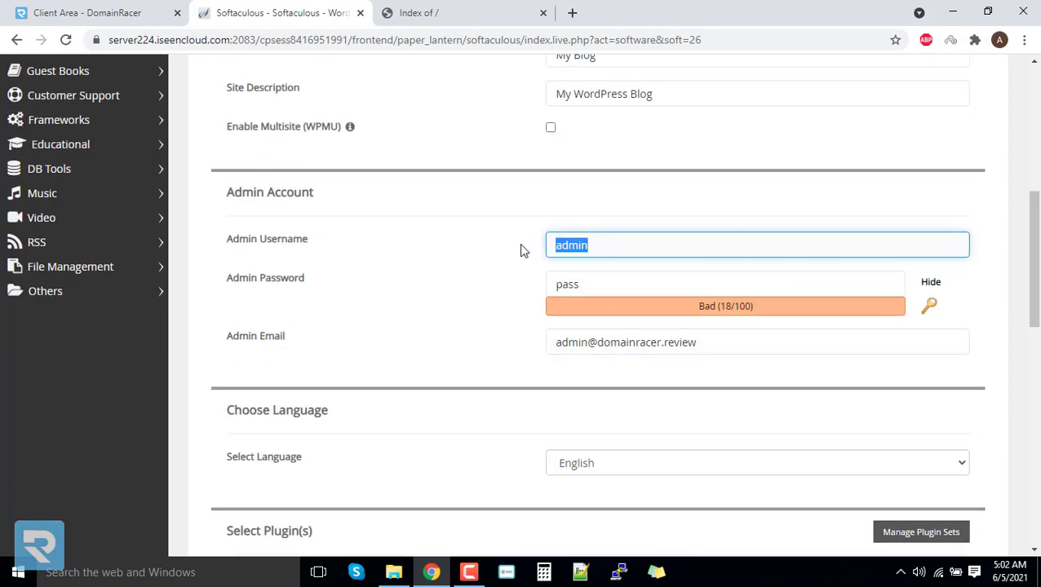
type("domainracer")
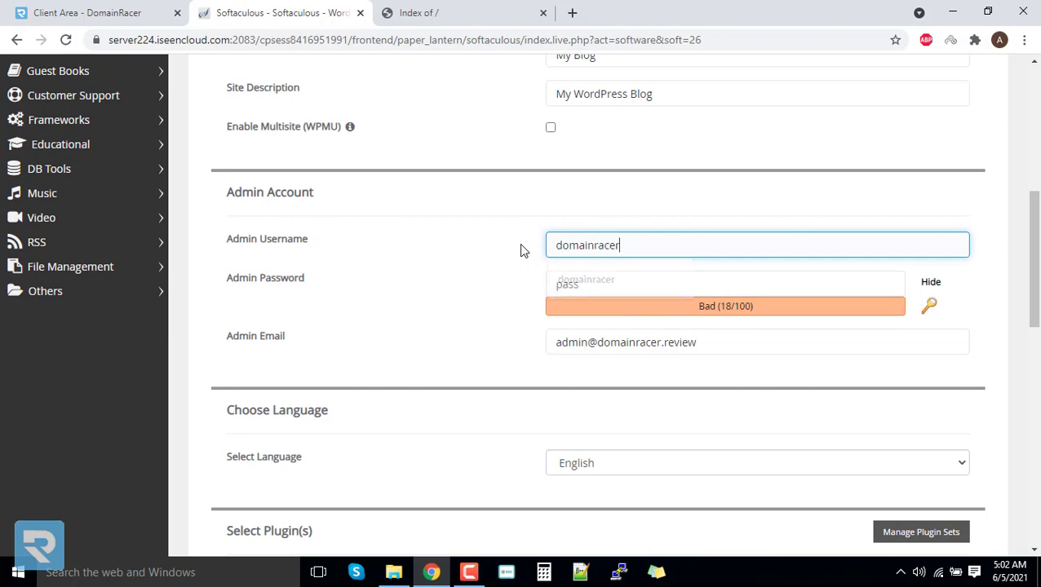
key("Tab")
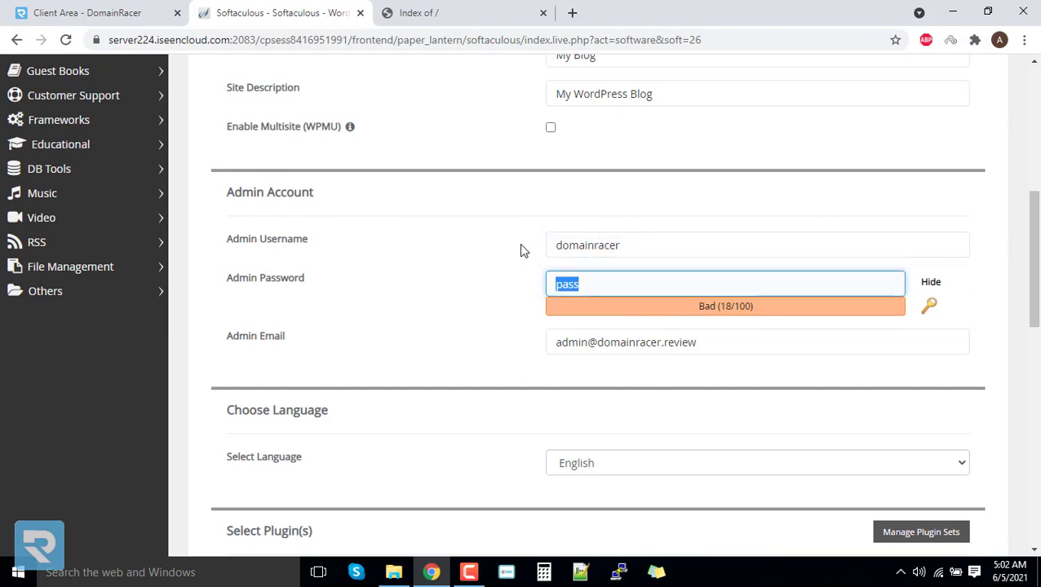
key("ctrl+v")
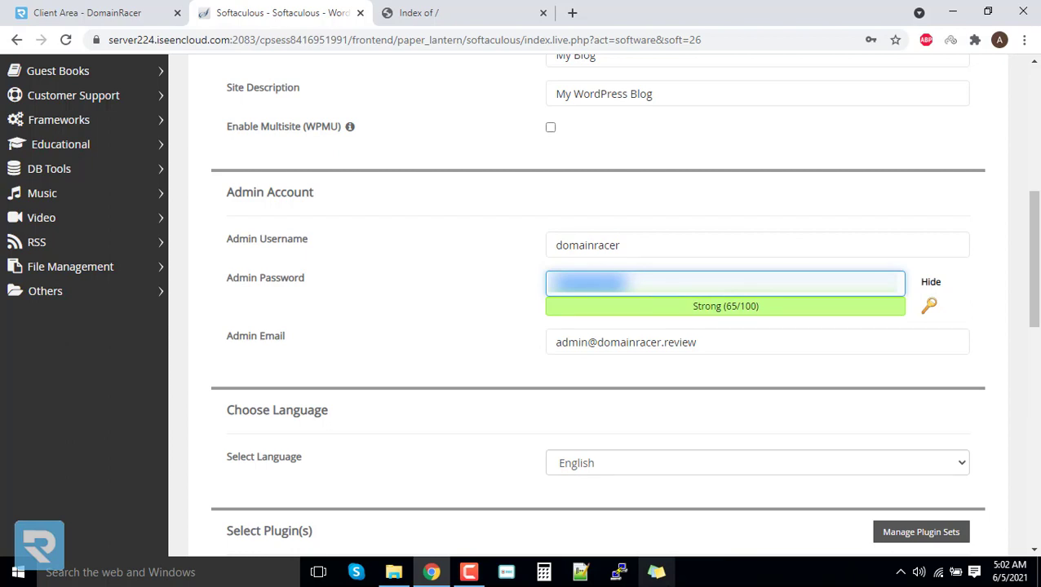
left_click(652, 579)
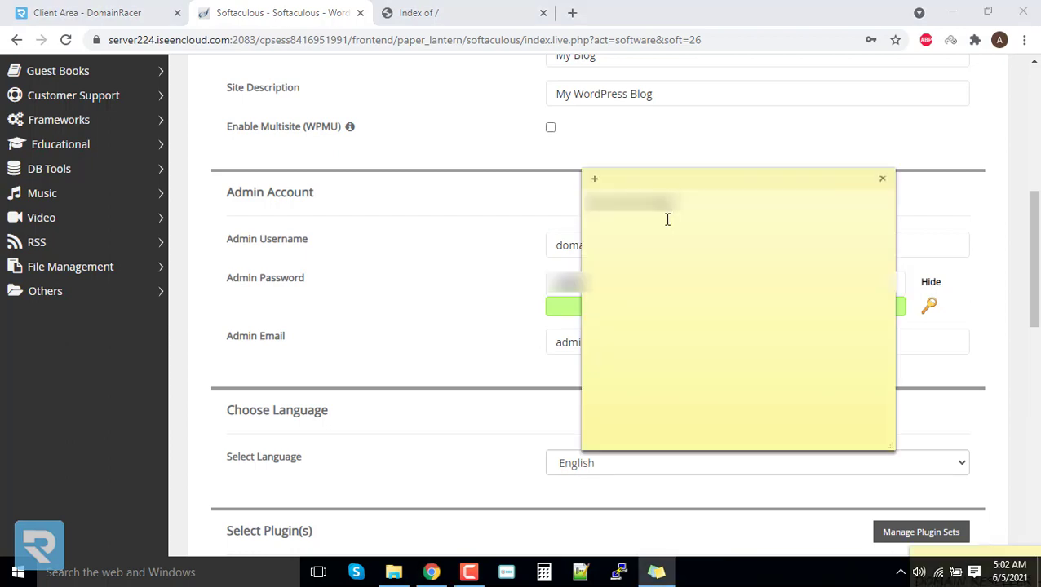
type("domainracer")
left_click(517, 240)
left_click_drag(725, 339, 385, 354)
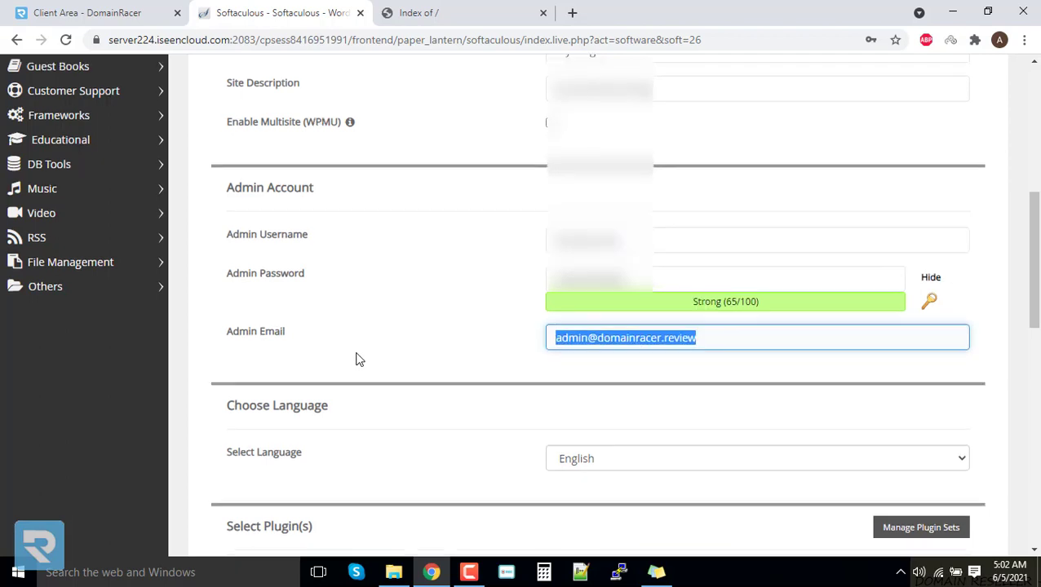
scroll(381, 318, "down", 4)
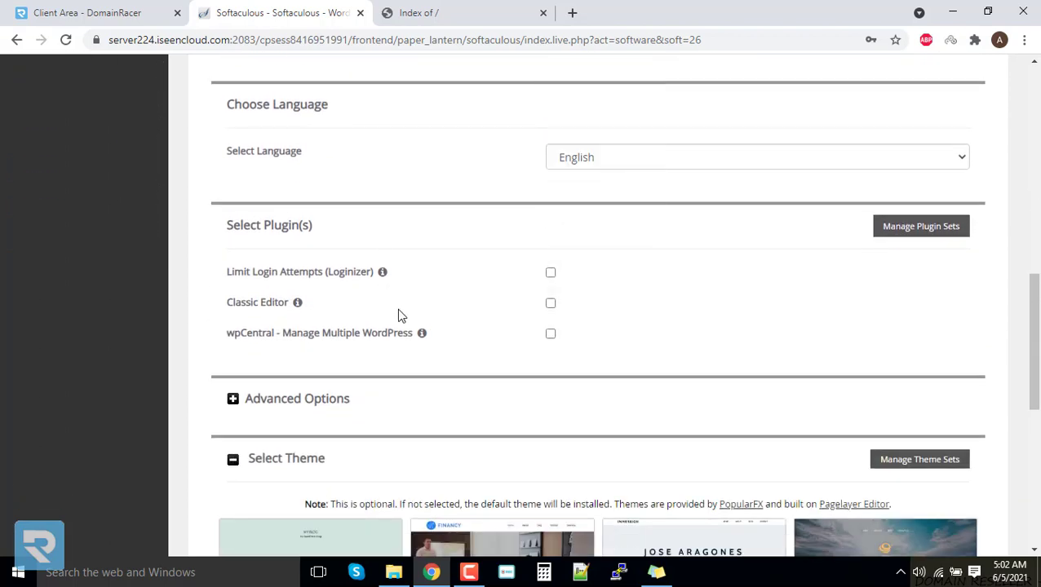
Step: Include the Loginizer plugin, run the WordPress install, and open the new site's wp-admin dashboard
left_click(551, 274)
scroll(639, 283, "down", 4)
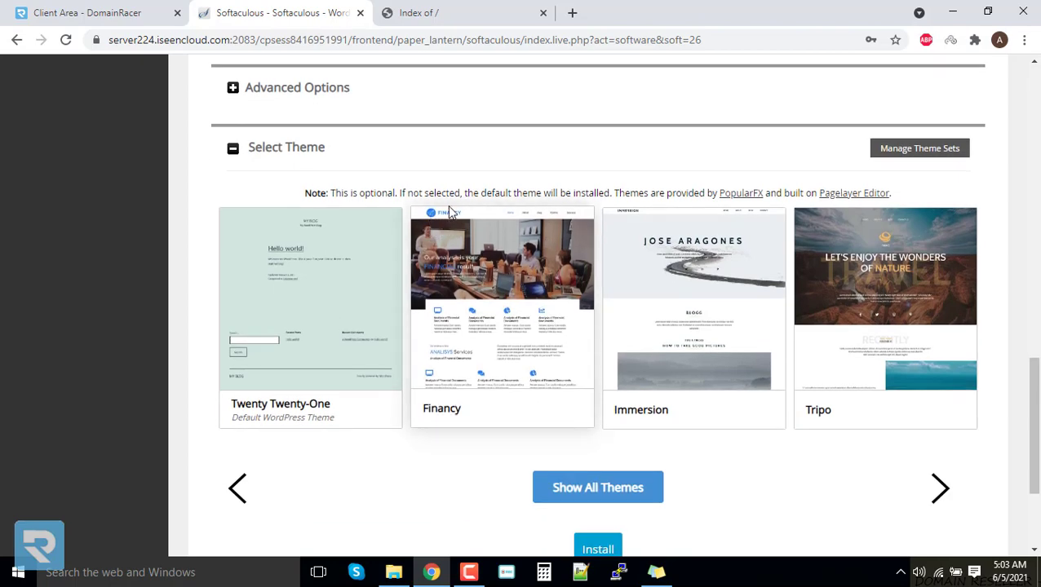
scroll(449, 212, "down", 3)
left_click(597, 394)
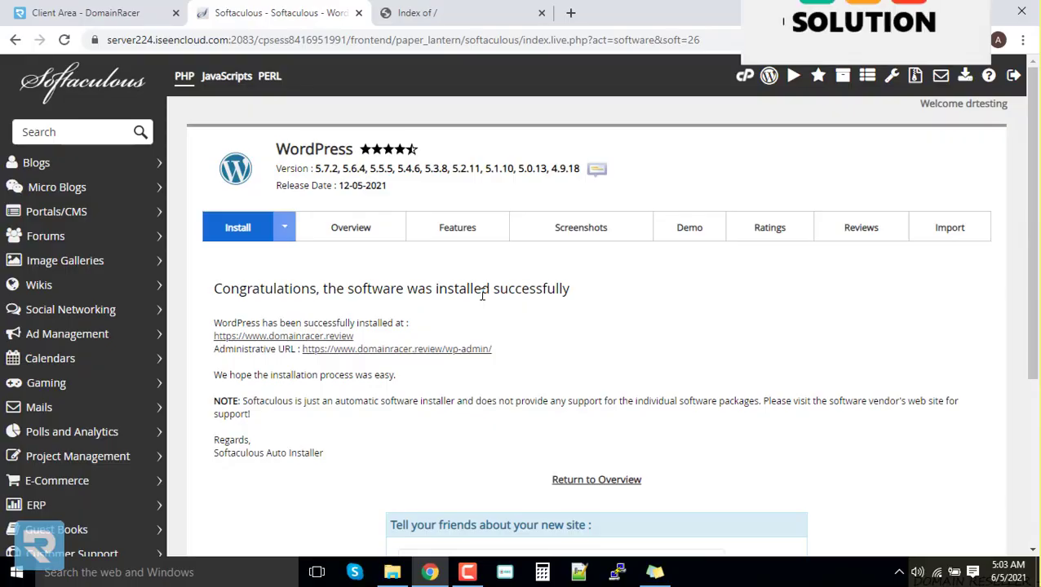
left_click(485, 351)
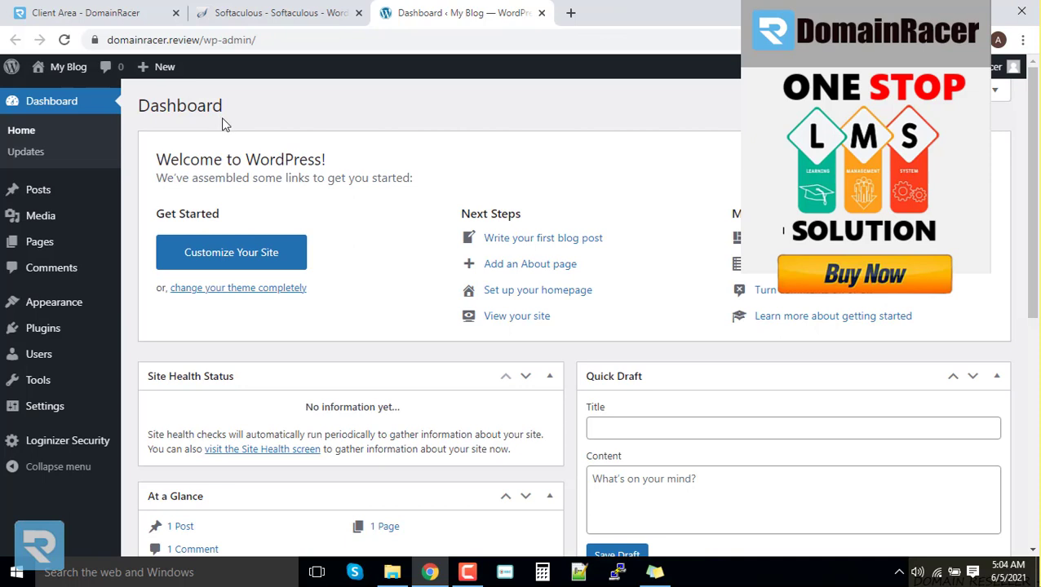
Step: Search the plugin directory for 'tutor lms', then install and activate Tutor LMS
mouse_move(49, 331)
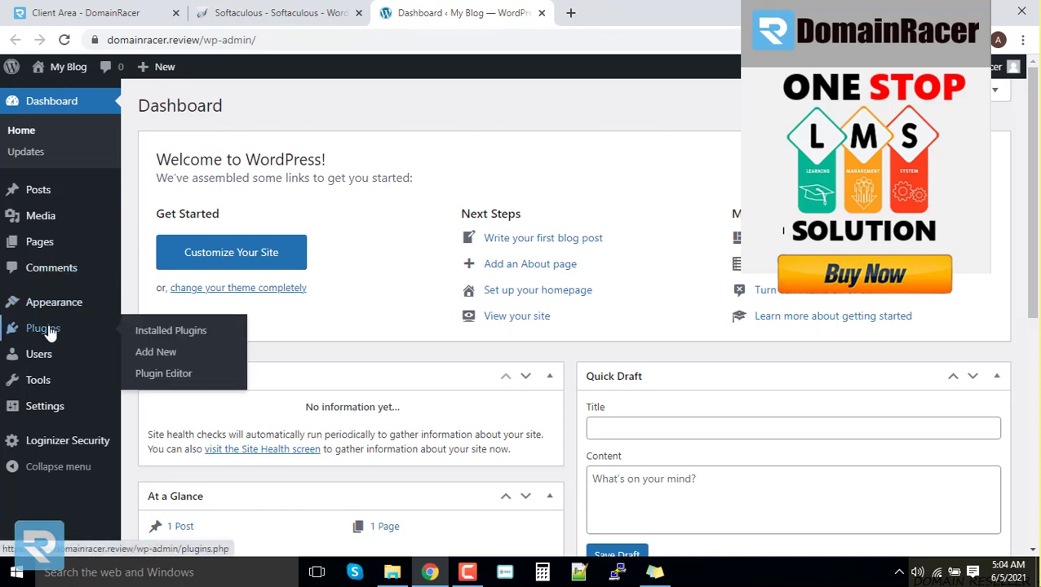
left_click(156, 353)
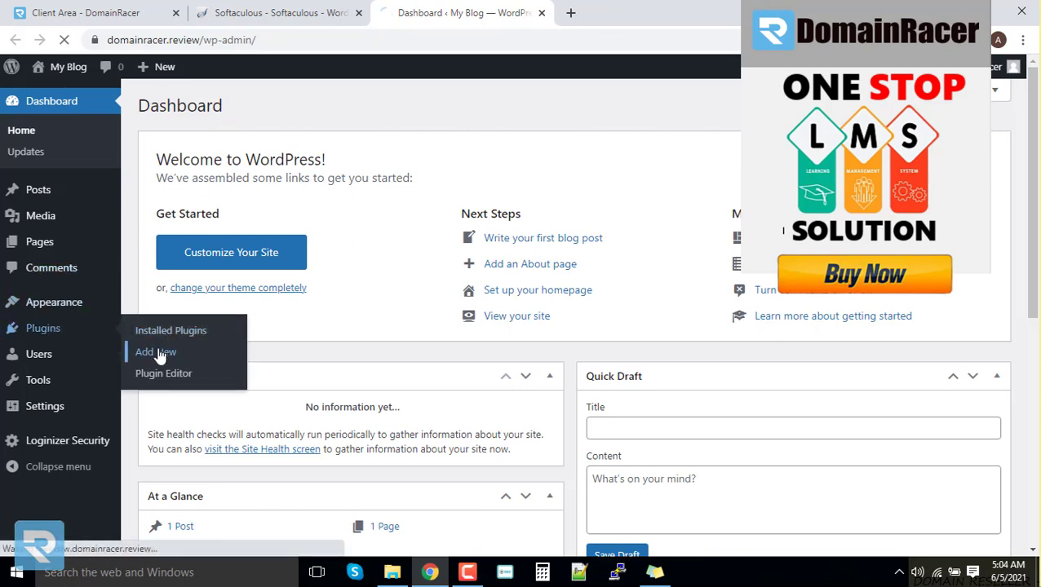
left_click(816, 148)
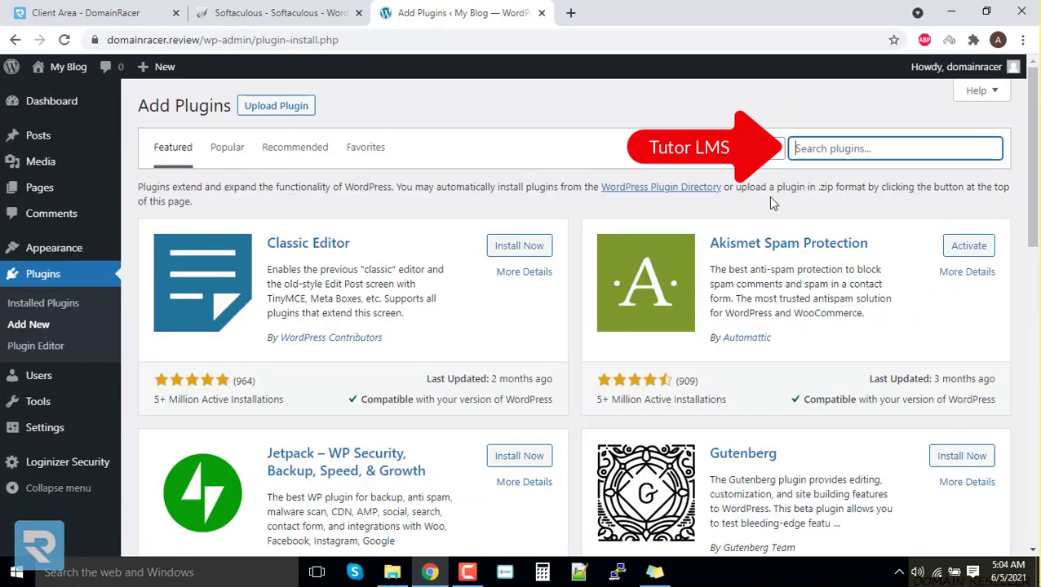
type("tutor lms")
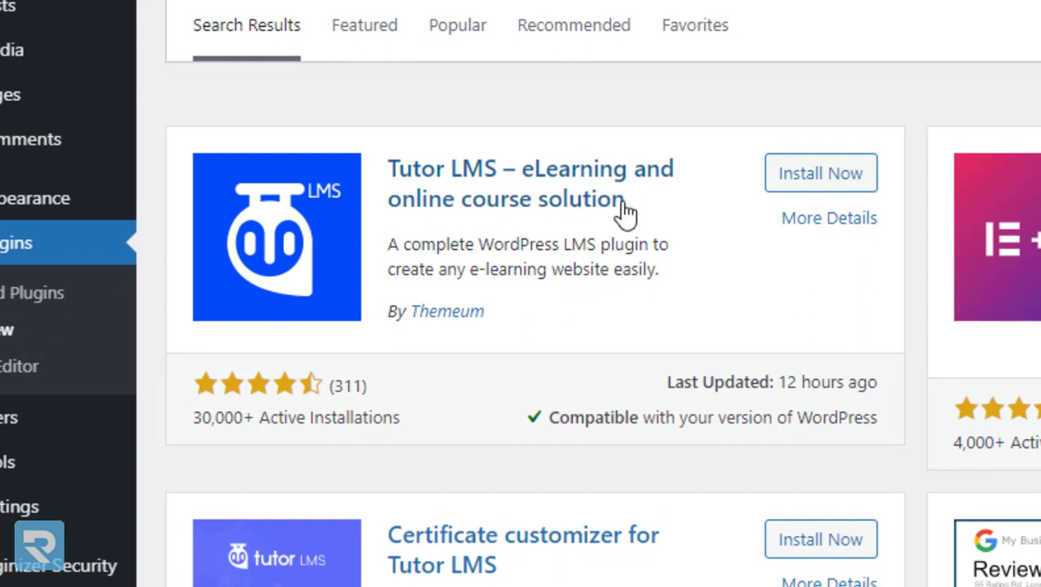
left_click(773, 194)
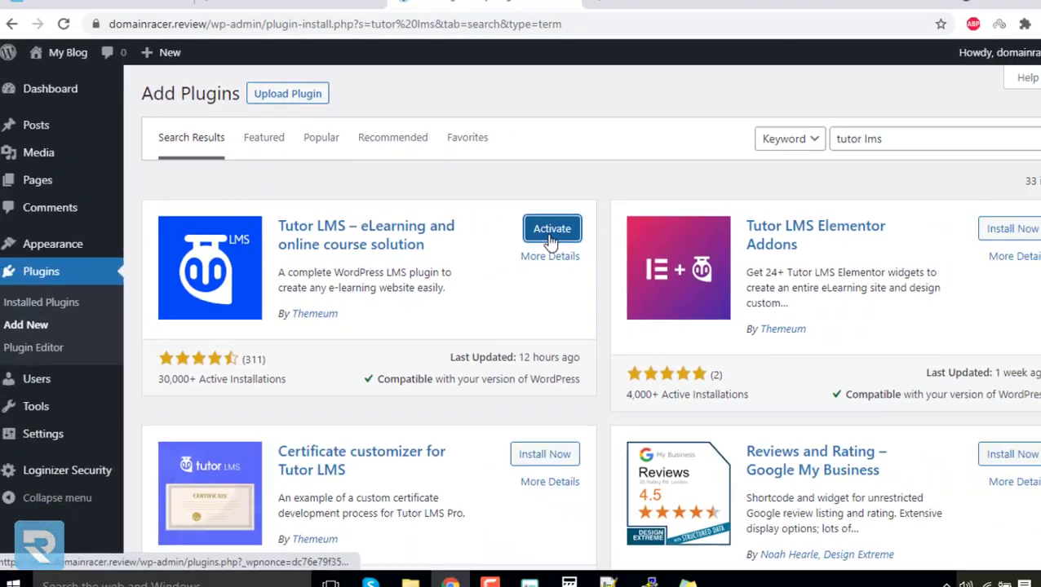
left_click(832, 184)
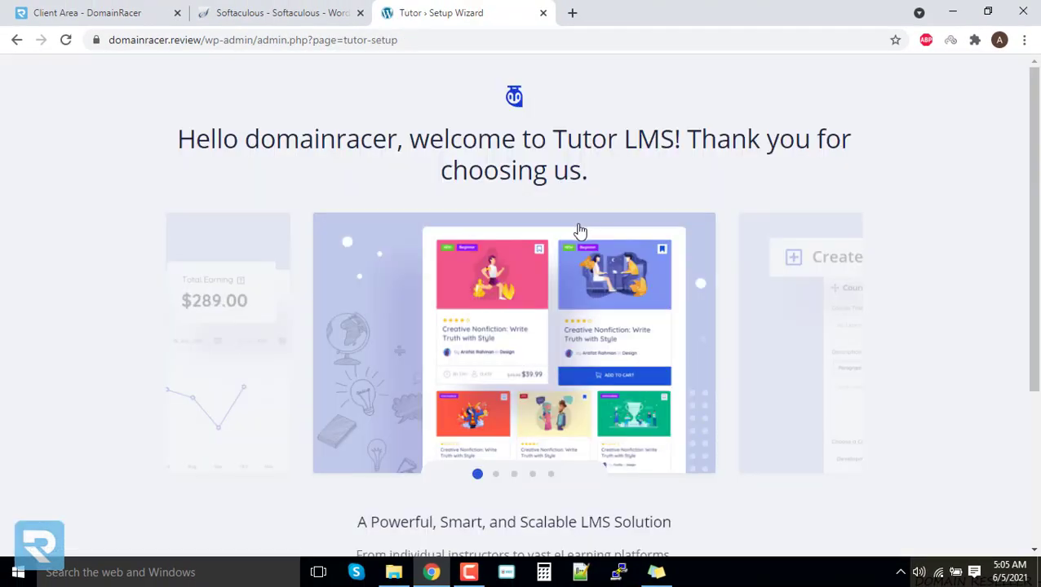
Step: Skip the Tutor LMS setup wizard with 'I already know, skip this!' and return to the Dashboard
scroll(576, 237, "down", 3)
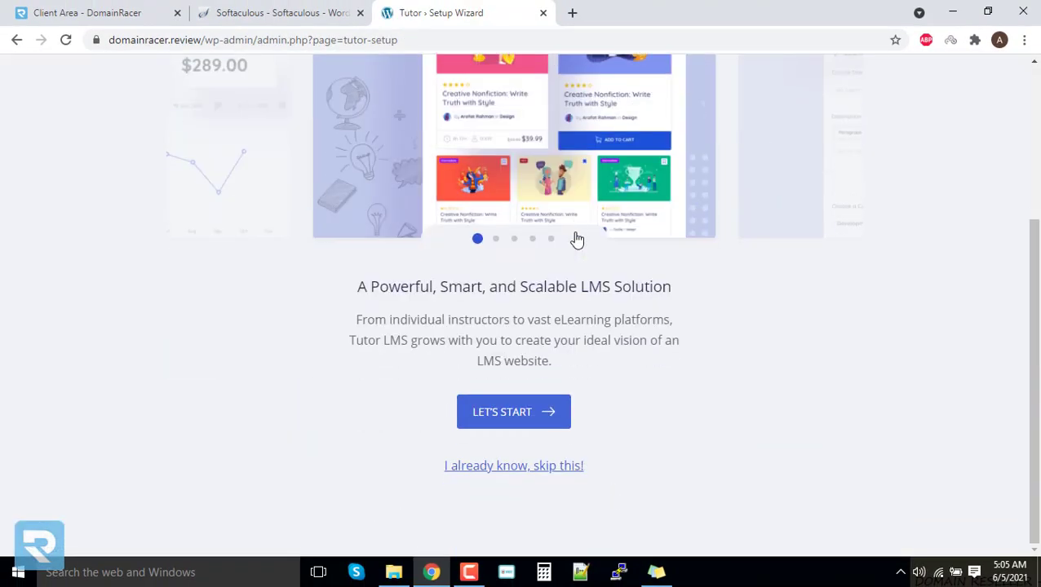
left_click(545, 469)
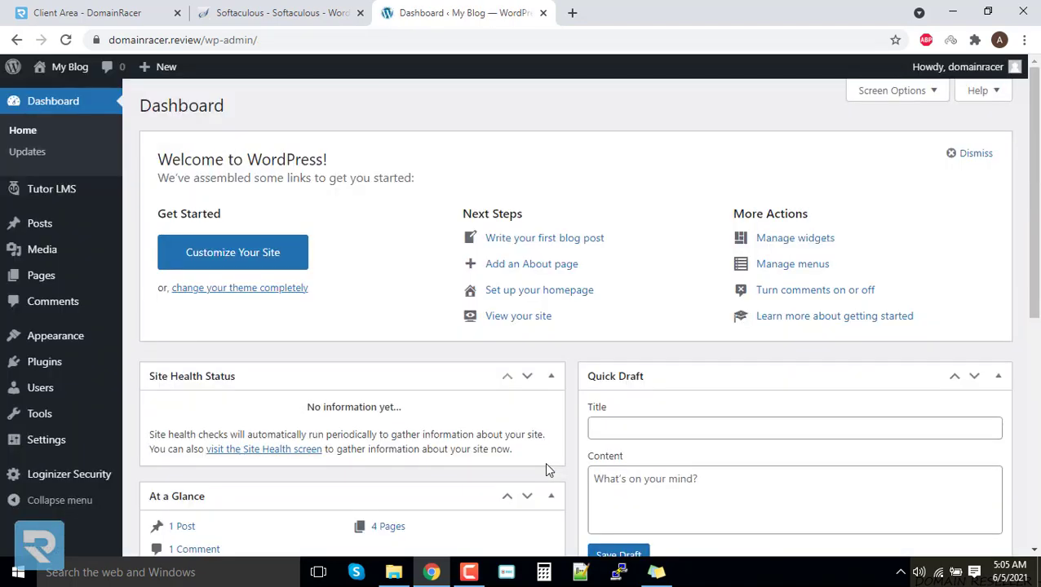
mouse_move(55, 196)
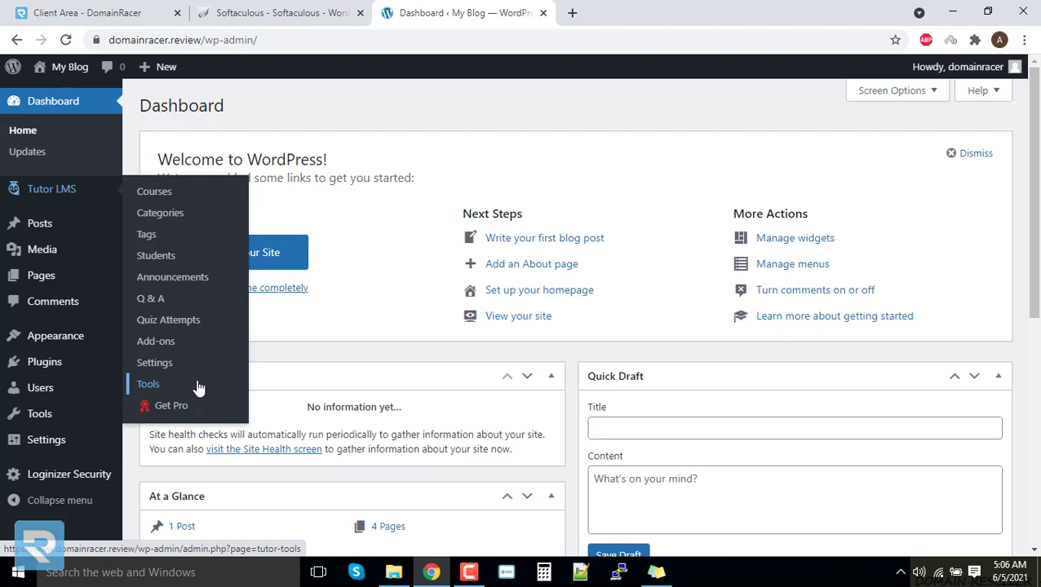
Step: Download tutor-pro_v1.8.7.zip from the hosting product's Addons > Downloads into the tutor pro folder
left_click(111, 13)
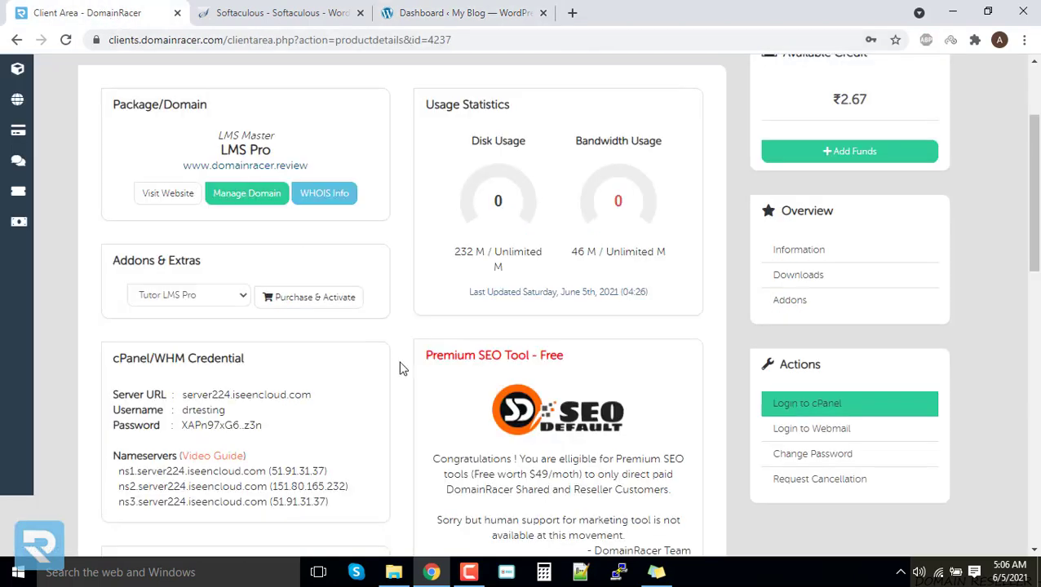
scroll(341, 341, "down", 2)
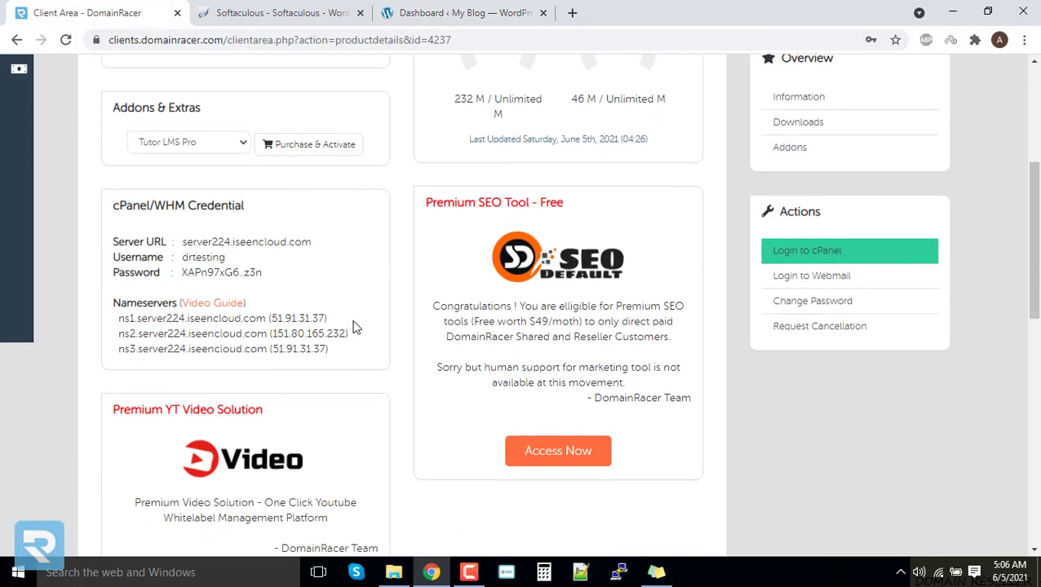
scroll(354, 328, "up", 4)
left_click(798, 377)
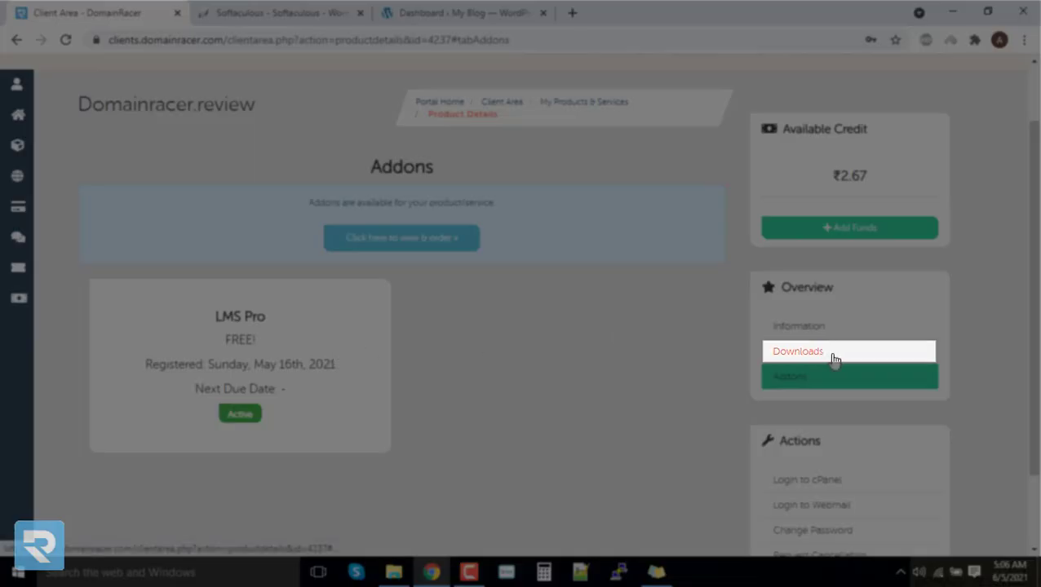
left_click(834, 359)
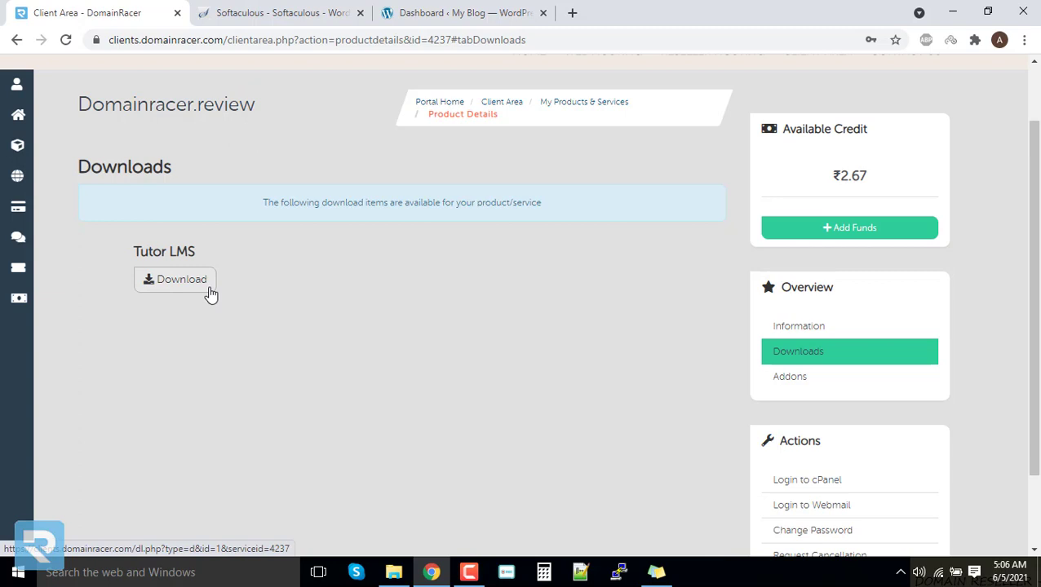
left_click(209, 292)
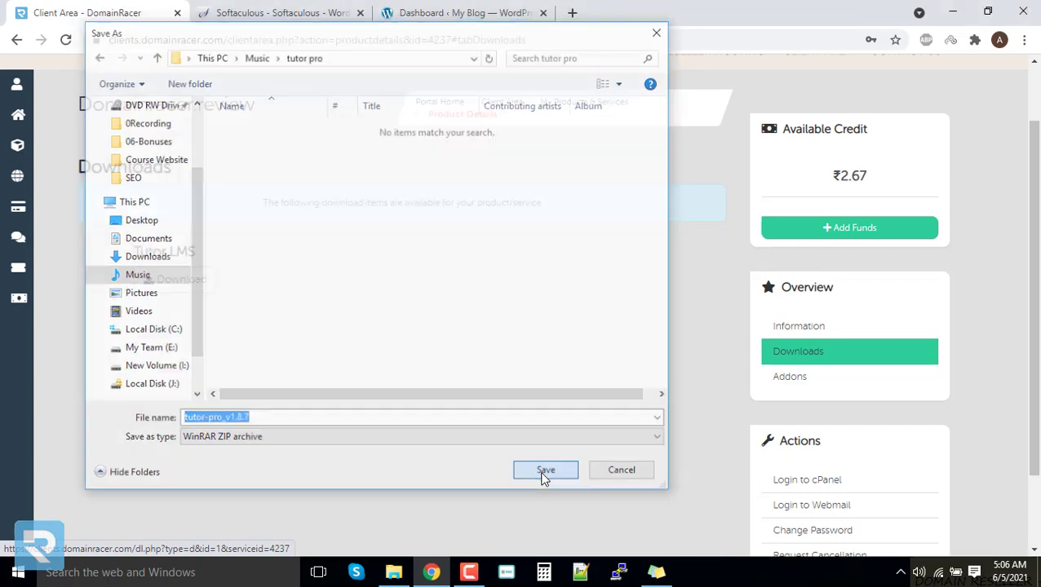
left_click(547, 474)
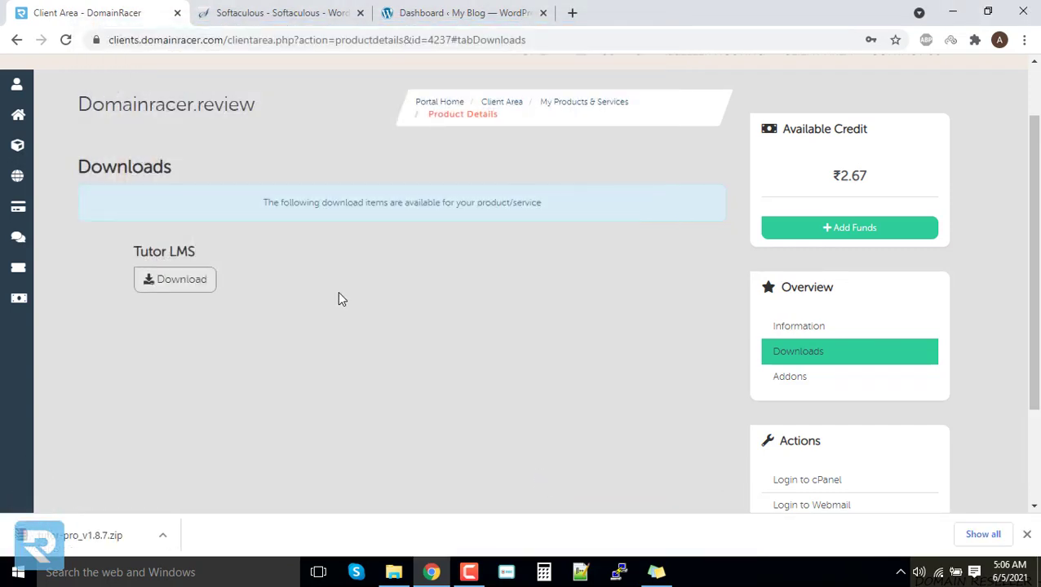
Step: Upload tutor-pro_v1.8.7.zip through Plugins > Add New > Upload Plugin and start Install Now
left_click(413, 12)
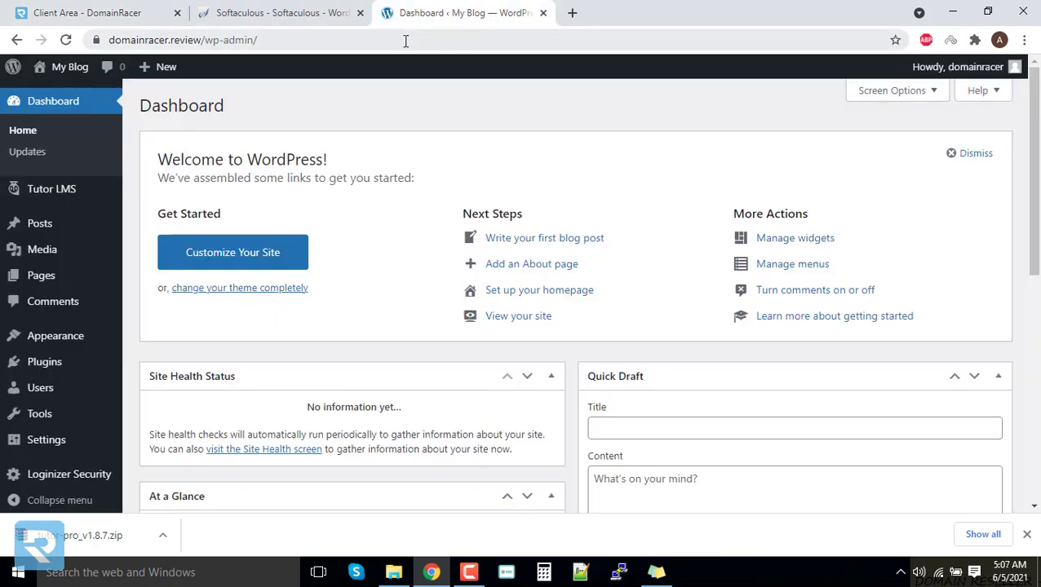
mouse_move(58, 372)
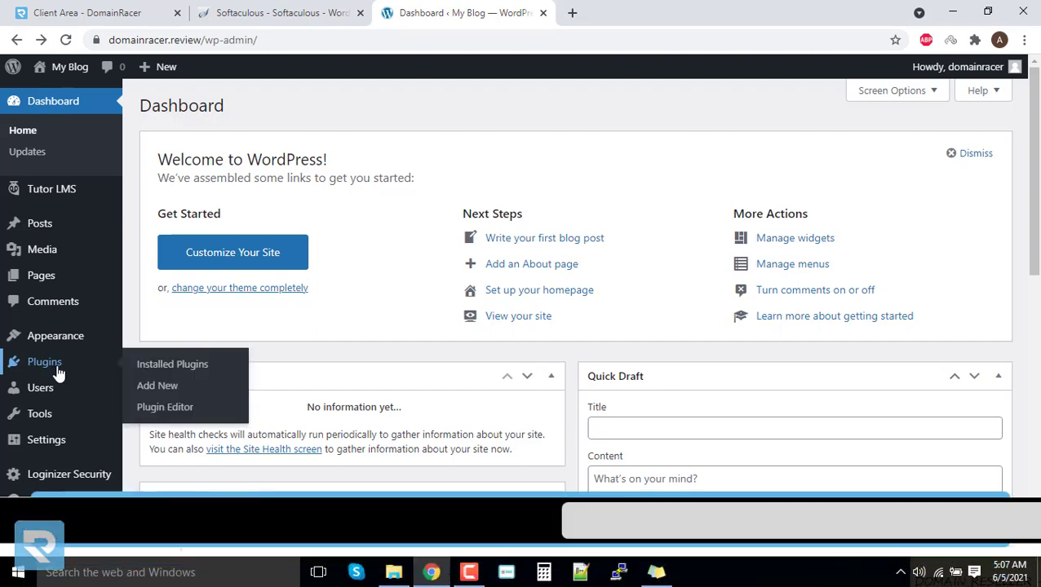
left_click(183, 390)
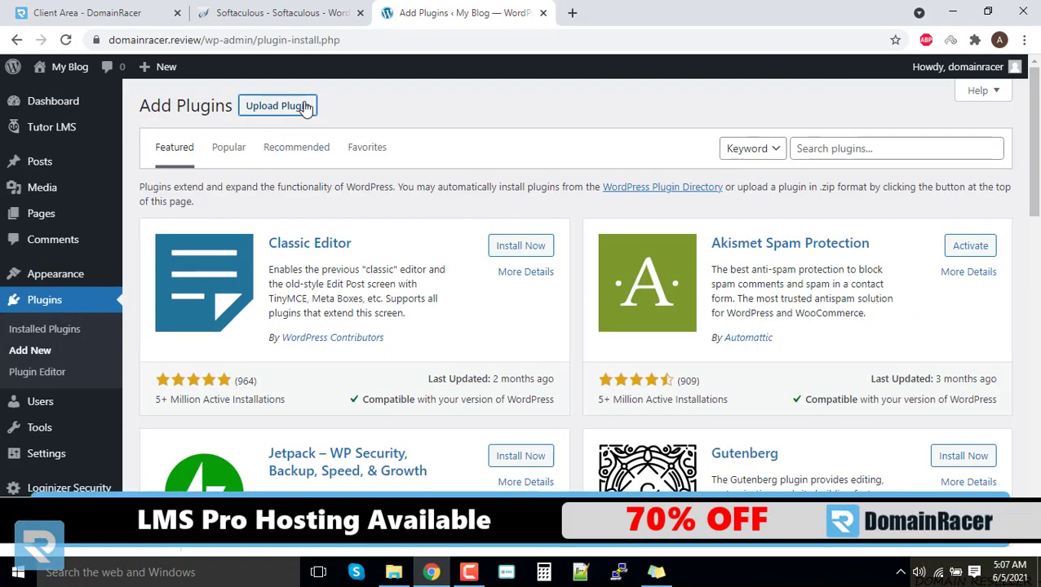
left_click(277, 106)
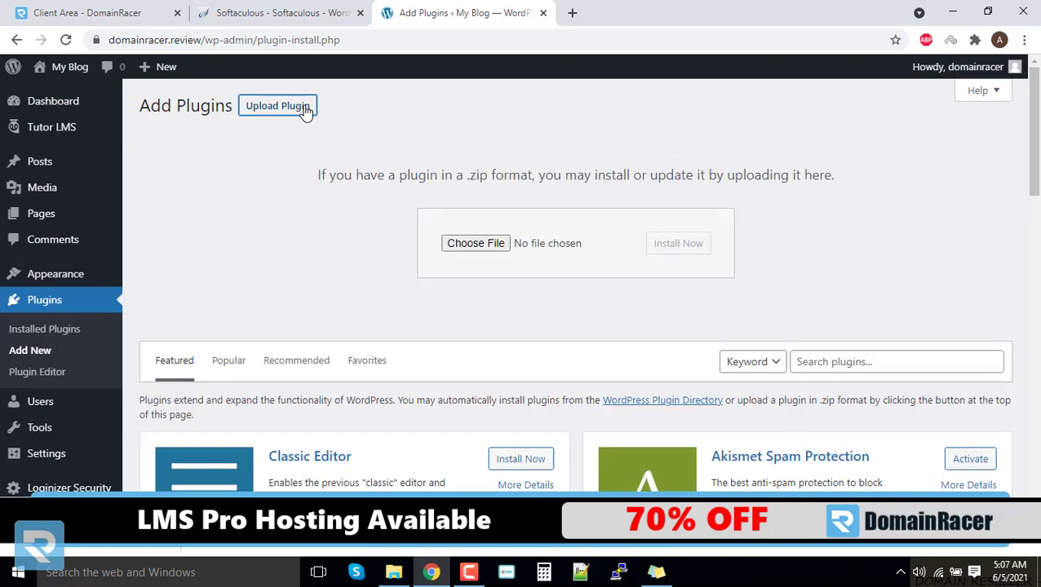
left_click(476, 241)
left_click(269, 126)
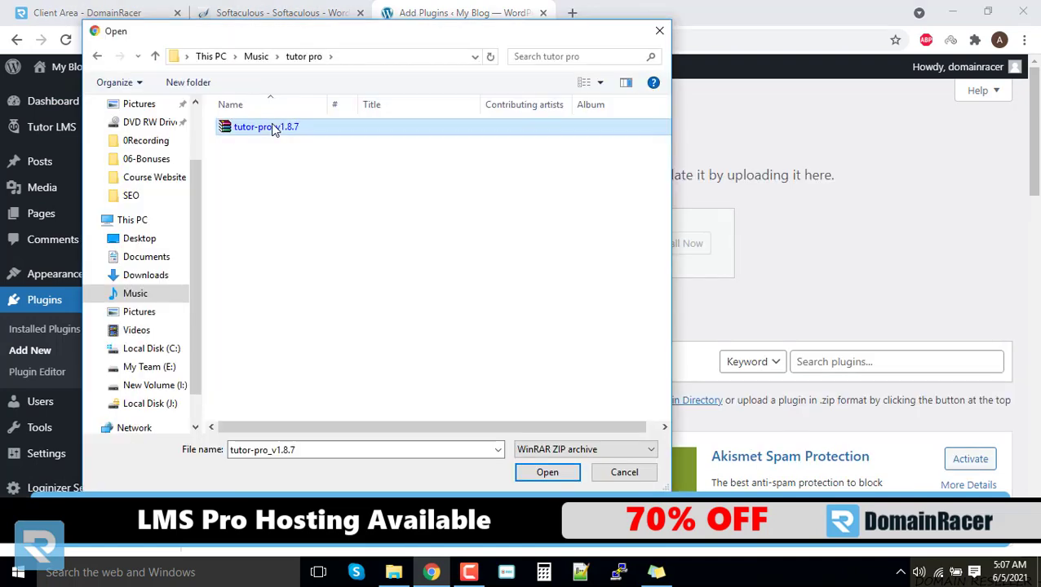
left_click(557, 472)
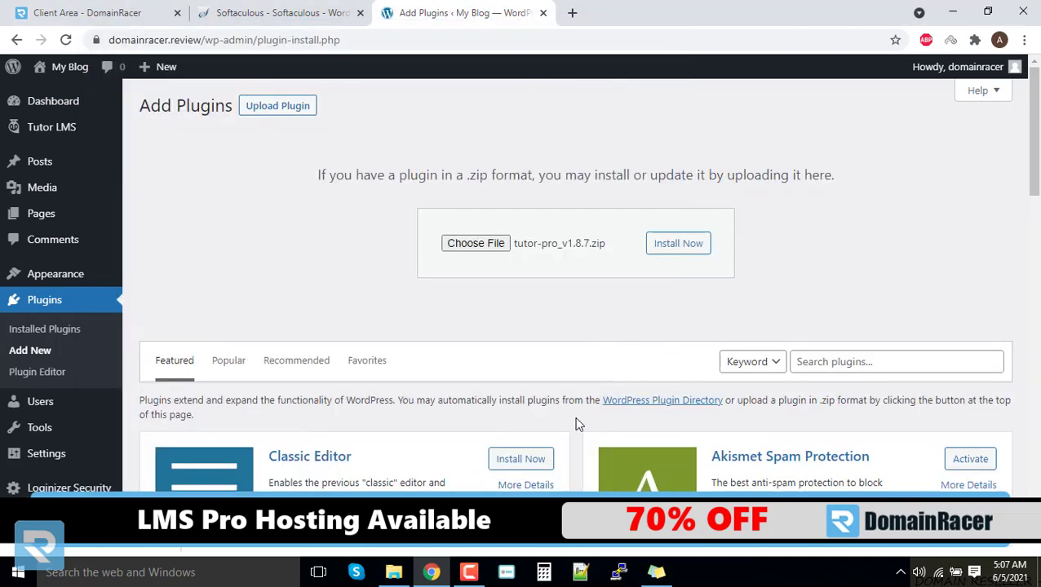
left_click(706, 253)
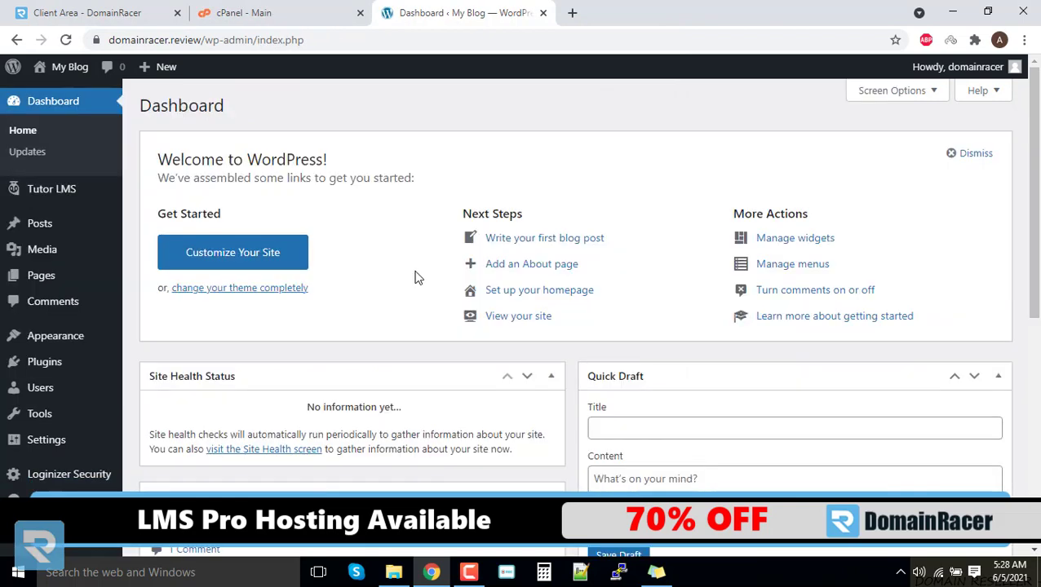
Step: Open cPanel File Manager and navigate to public_html/wp-content/plugins
left_click(233, 12)
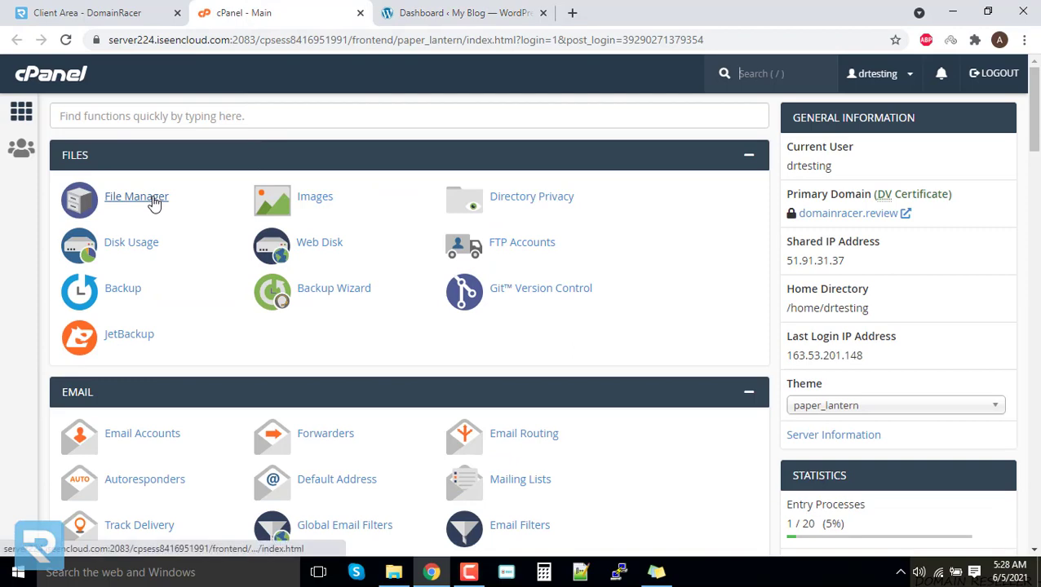
left_click(153, 202)
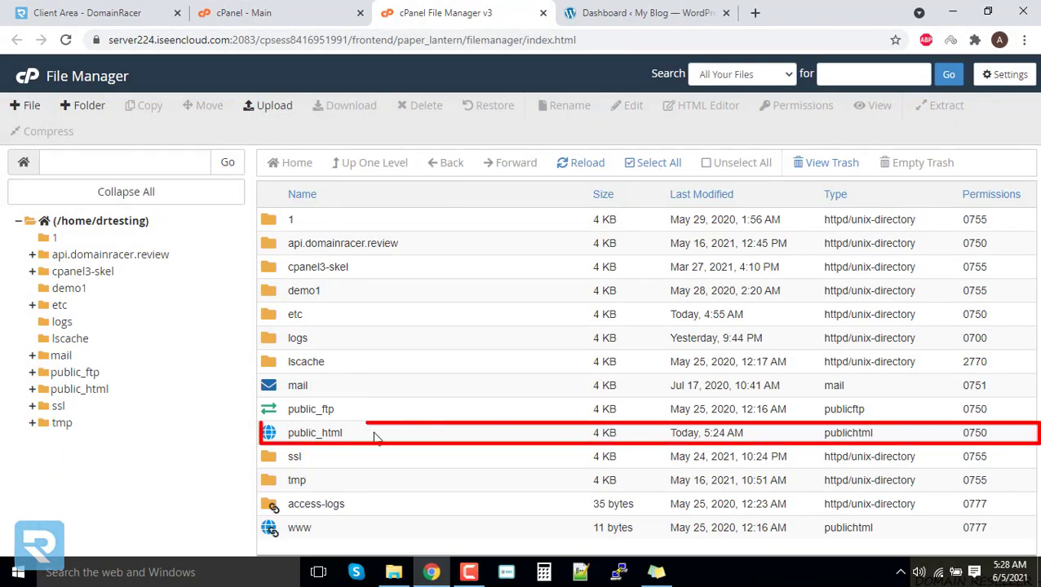
double_click(373, 433)
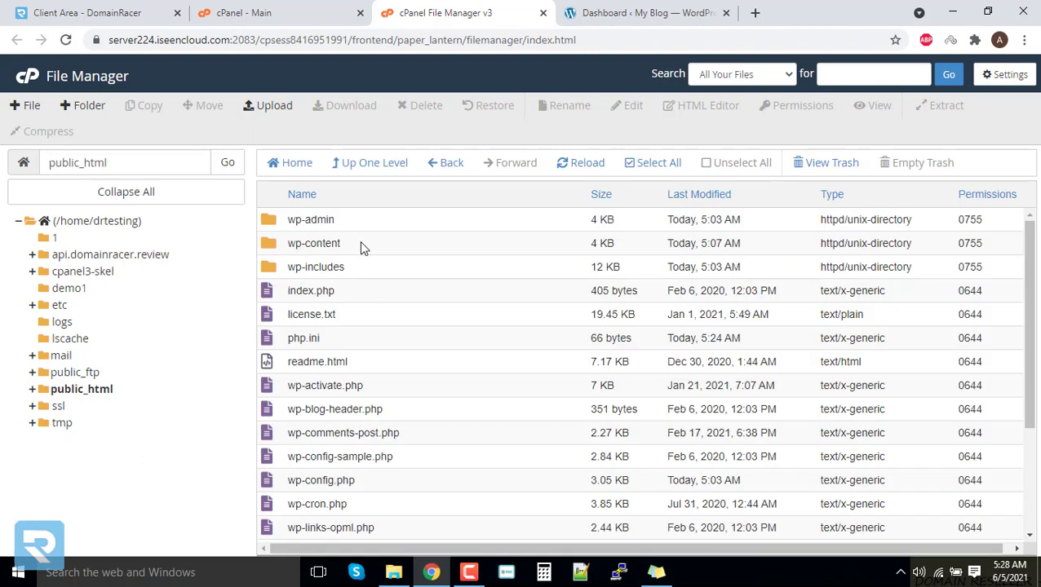
double_click(360, 244)
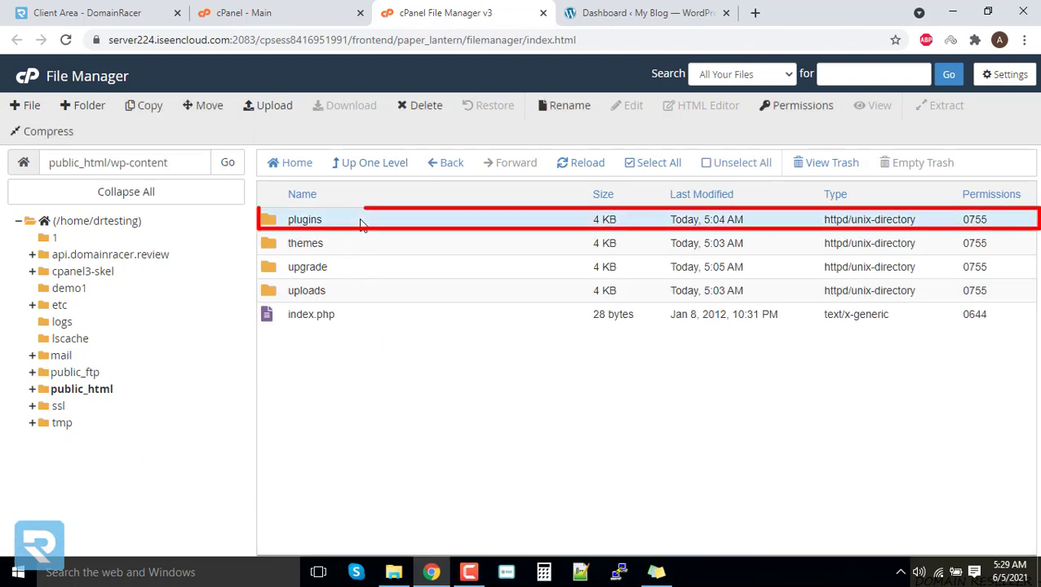
double_click(359, 222)
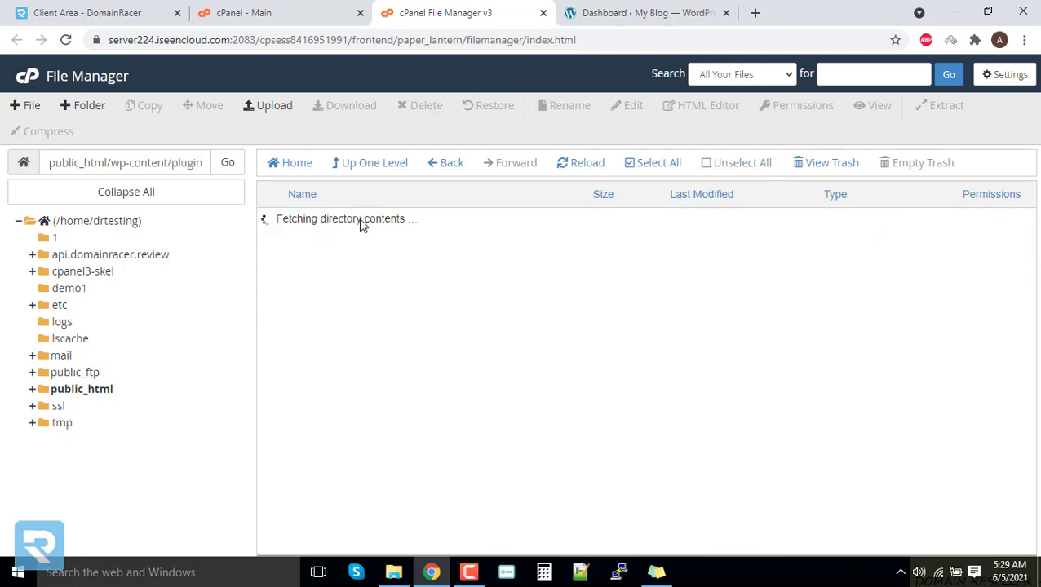
Step: Upload tutor-pro_v1.8.7.zip into the plugins folder and return to its listing
left_click(277, 112)
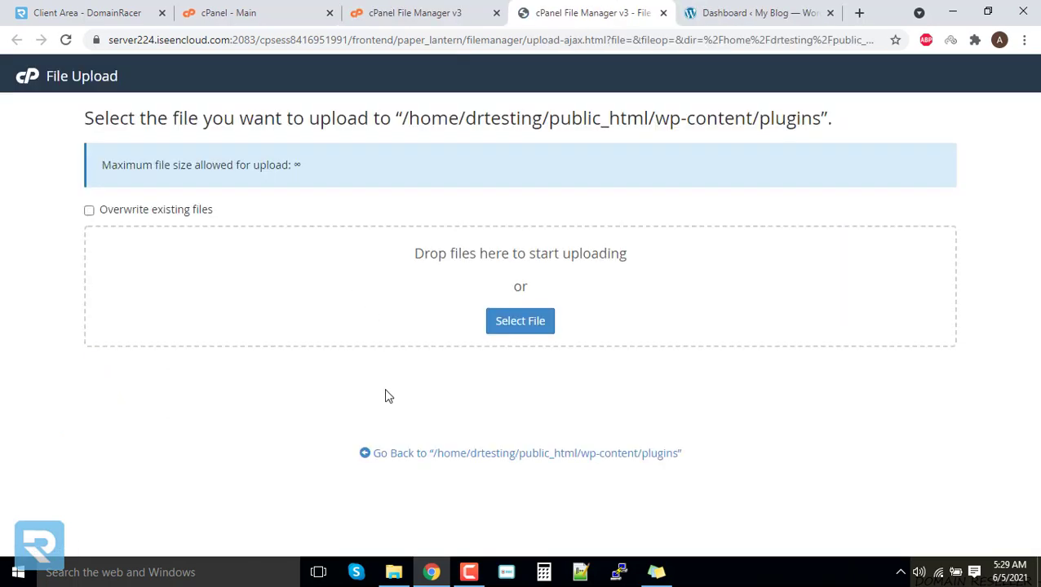
left_click(519, 322)
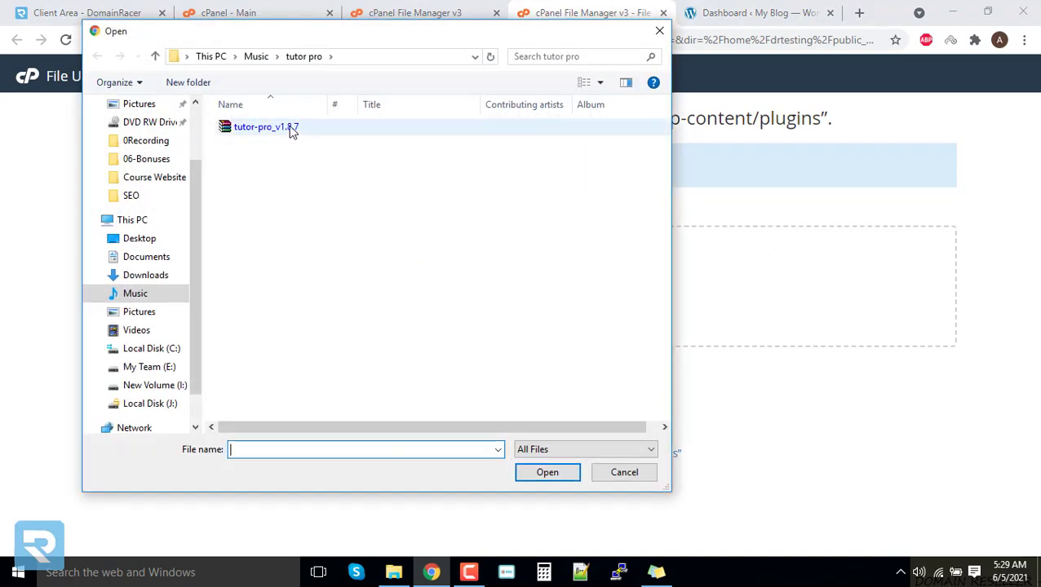
double_click(292, 129)
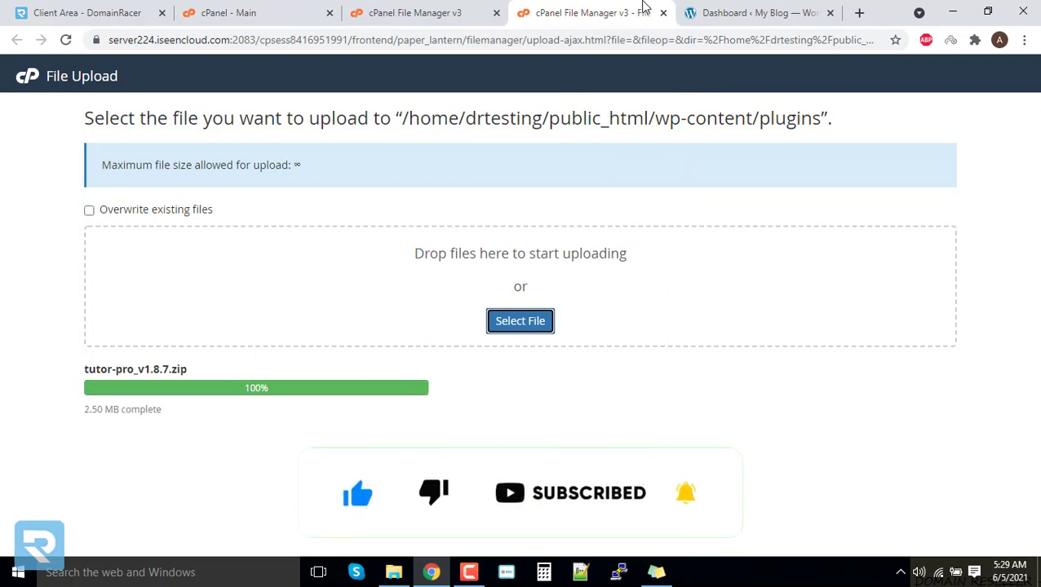
left_click(663, 12)
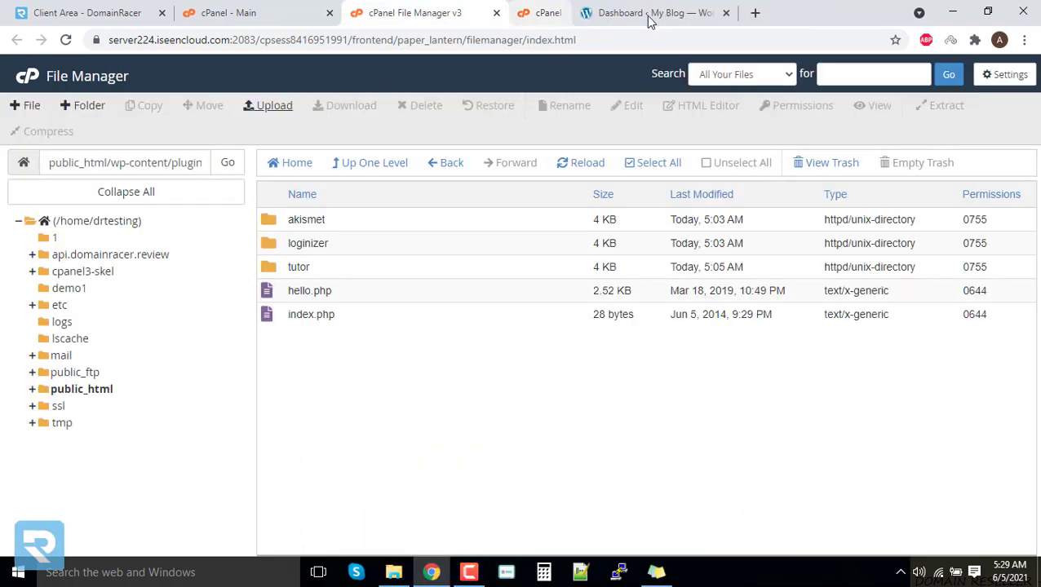
Step: Extract tutor-pro_v1.8.7.zip into the plugins folder and reload the listing
left_click(579, 165)
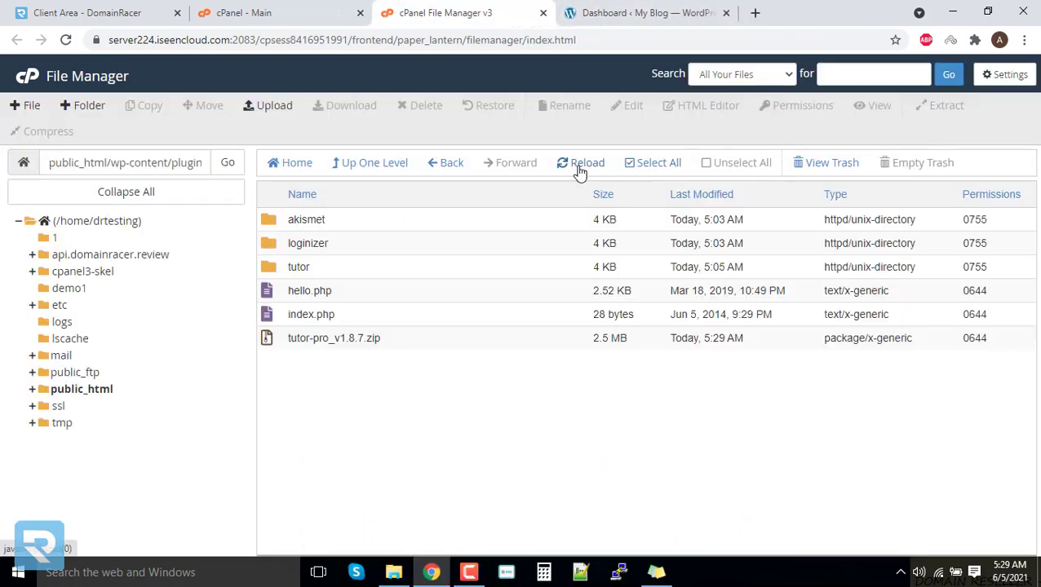
right_click(397, 343)
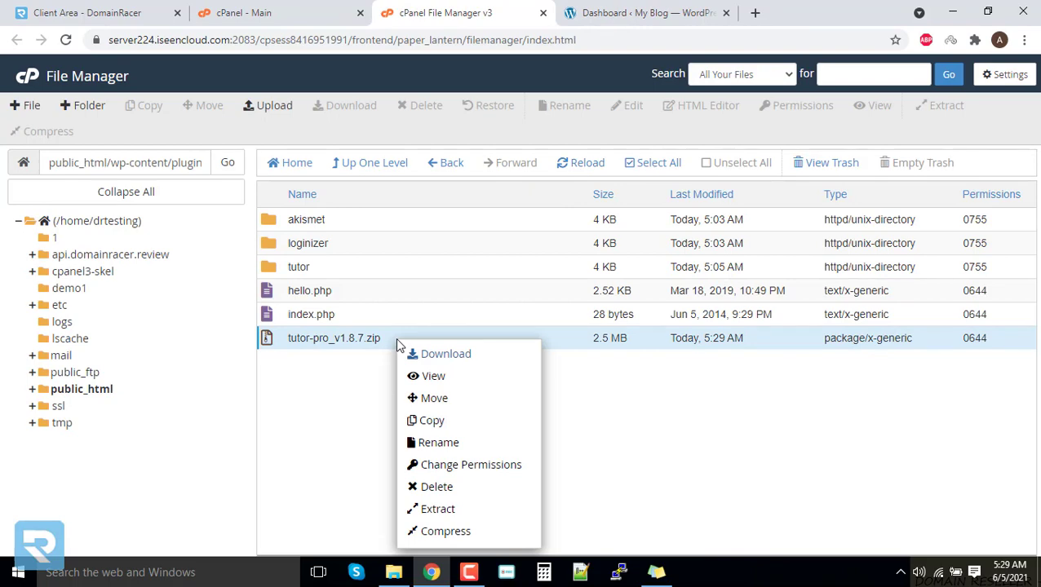
left_click(421, 509)
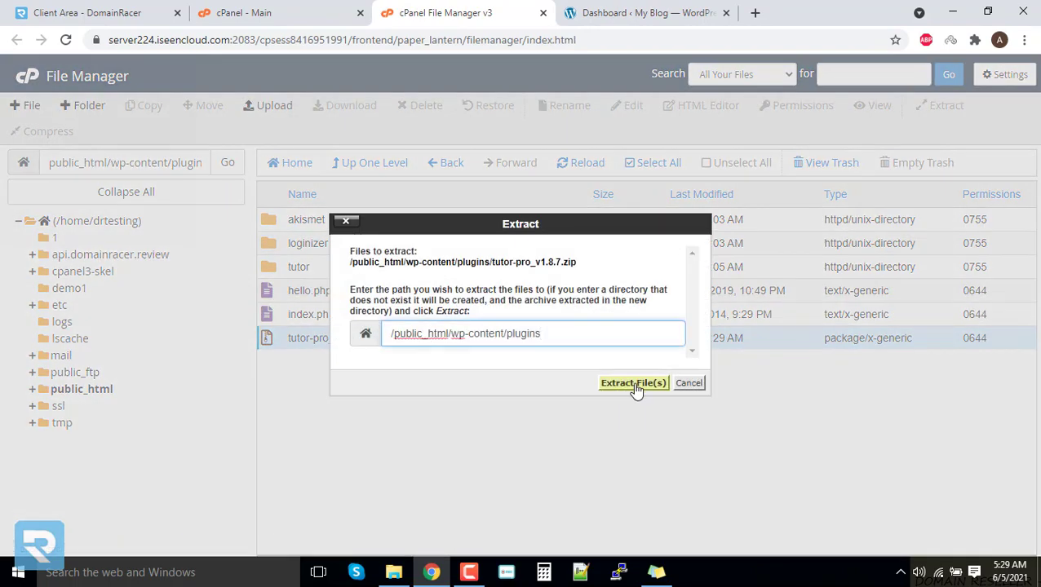
left_click(634, 383)
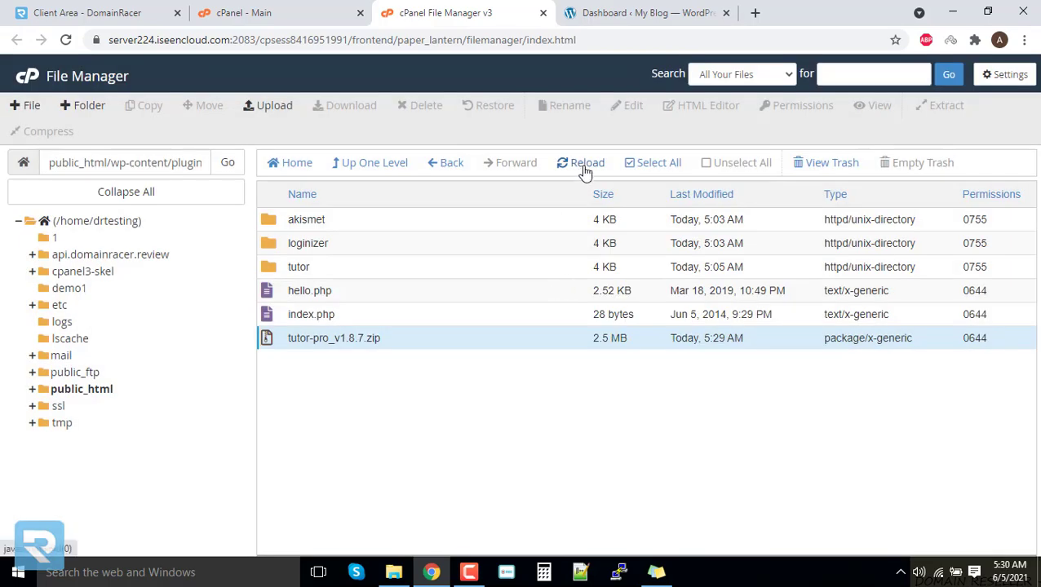
left_click(585, 168)
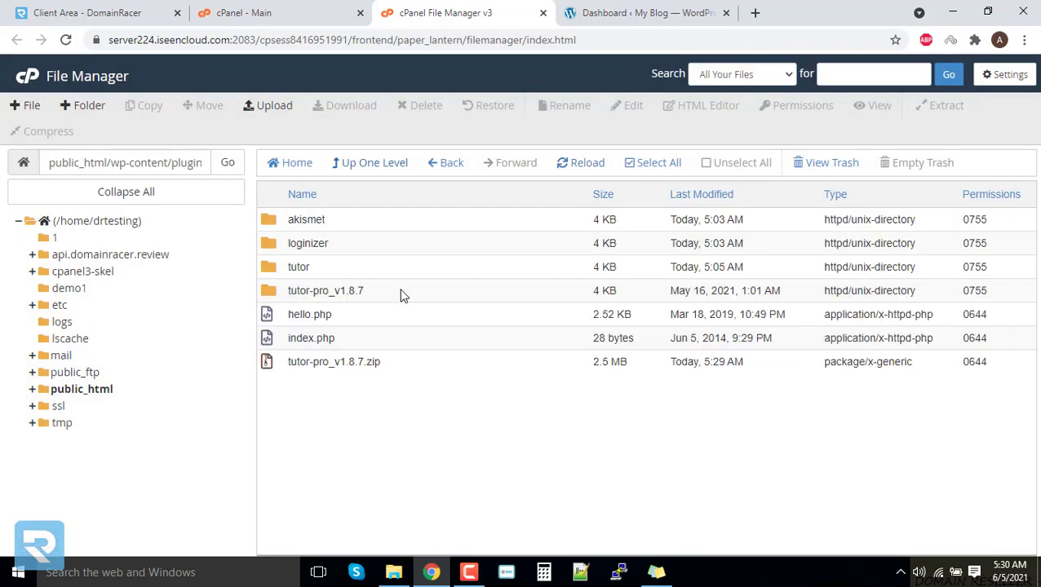
Step: Move the tutor-pro subfolder out of tutor-pro_v1.8.7 directly into /plugins/
double_click(400, 295)
right_click(359, 223)
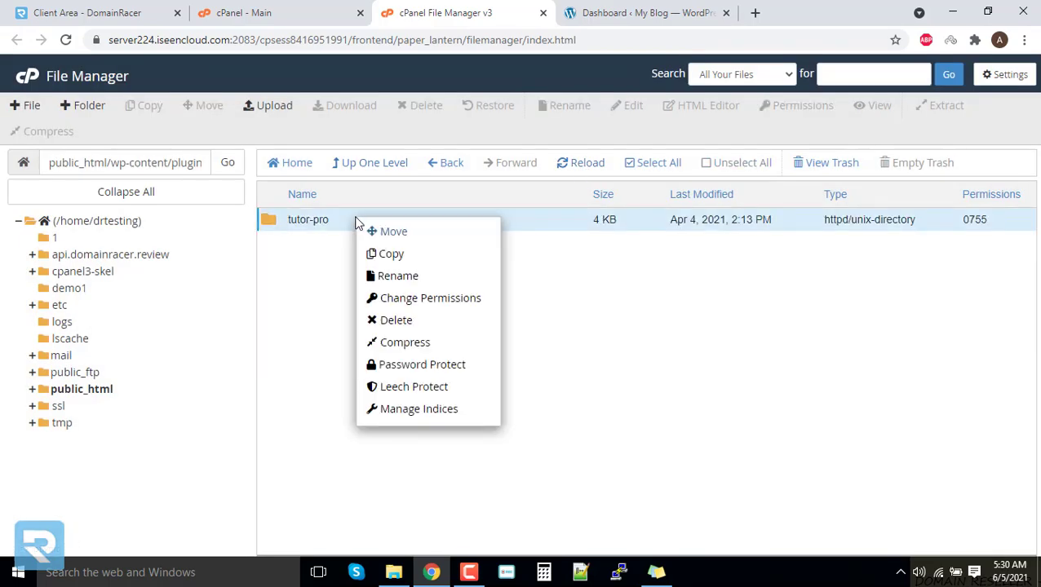
left_click(392, 234)
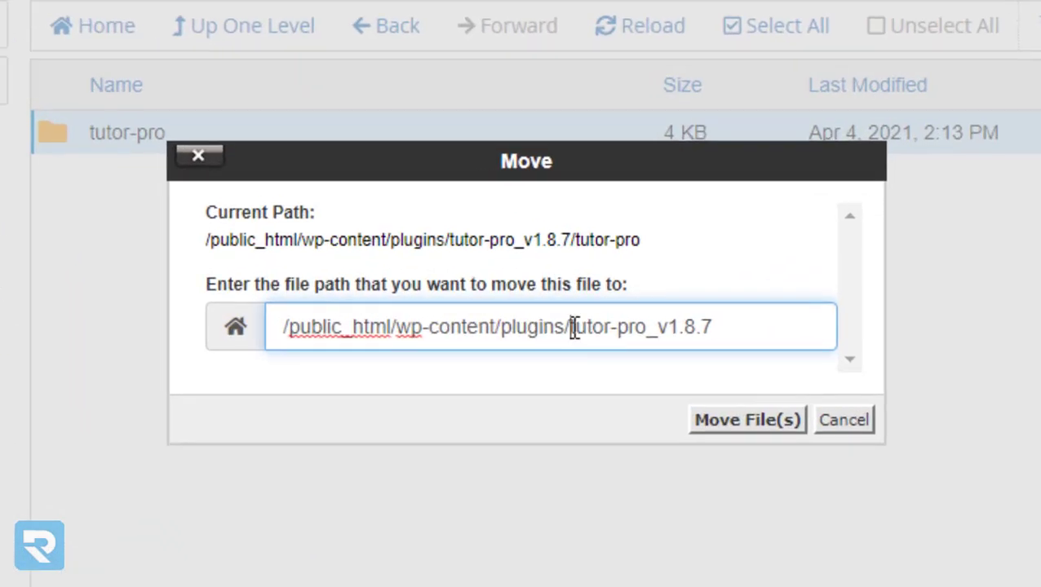
left_click_drag(570, 329, 835, 336)
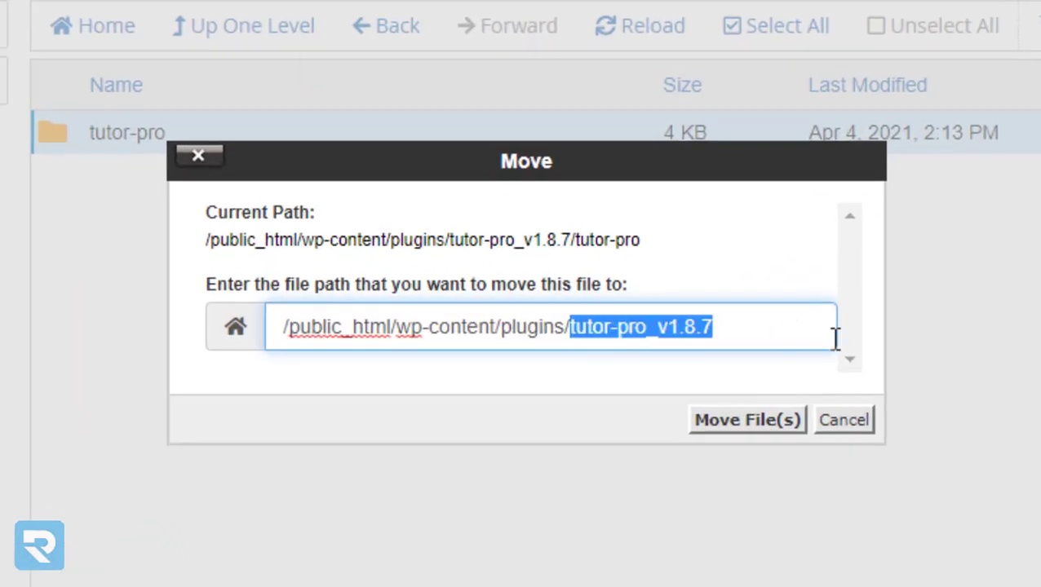
key("BackSpace")
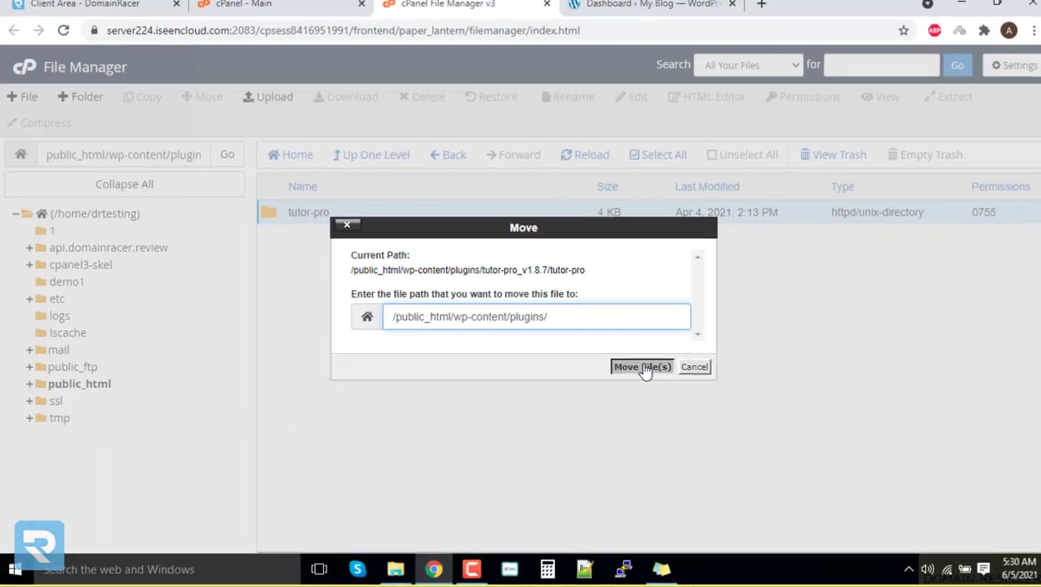
left_click(748, 419)
Step: Delete the leftover tutor-pro_v1.8.7 folder and tutor-pro_v1.8.7.zip from plugins
left_click(390, 168)
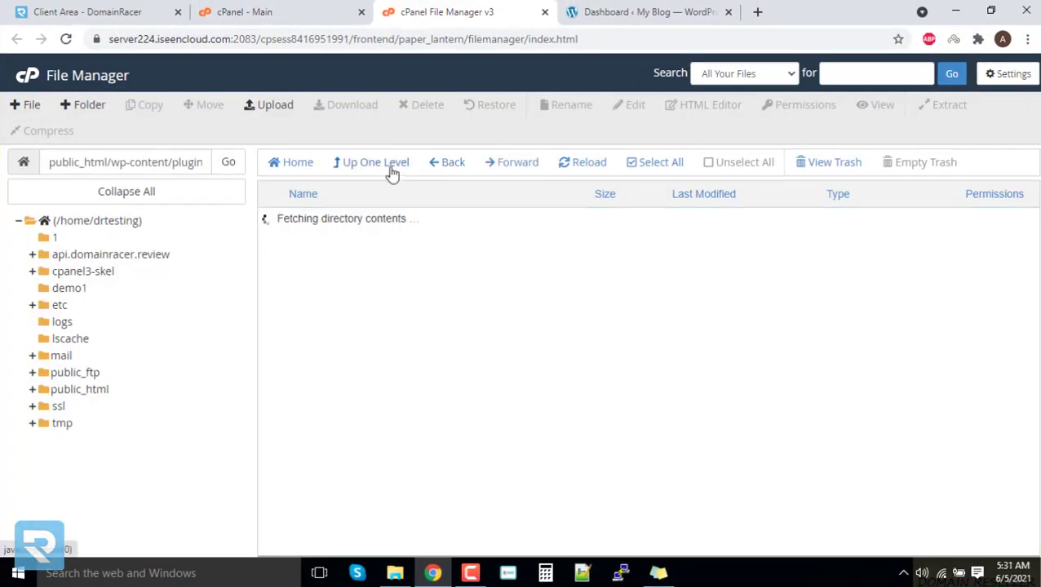
right_click(403, 319)
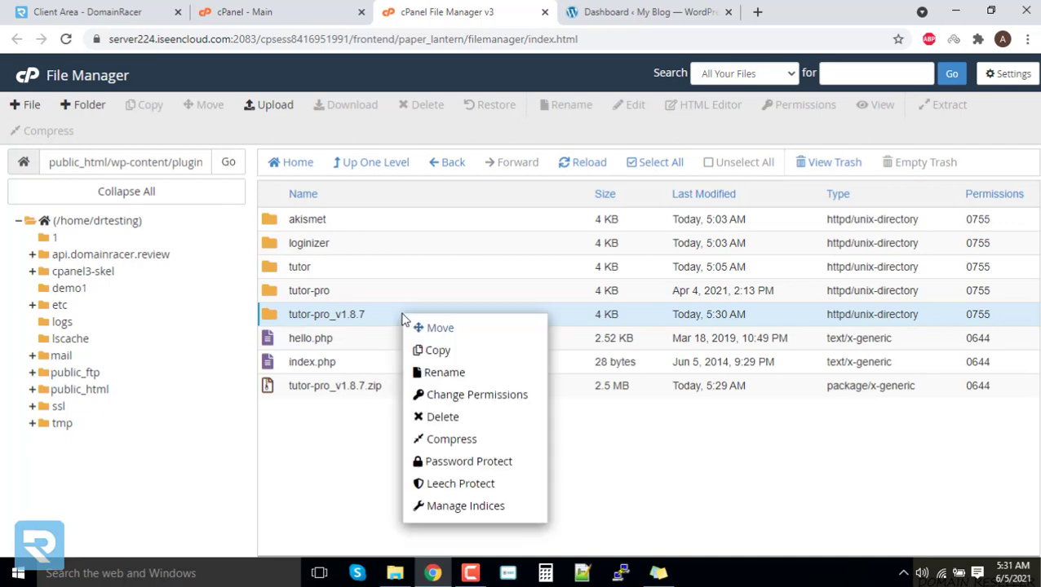
left_click(430, 416)
left_click(668, 360)
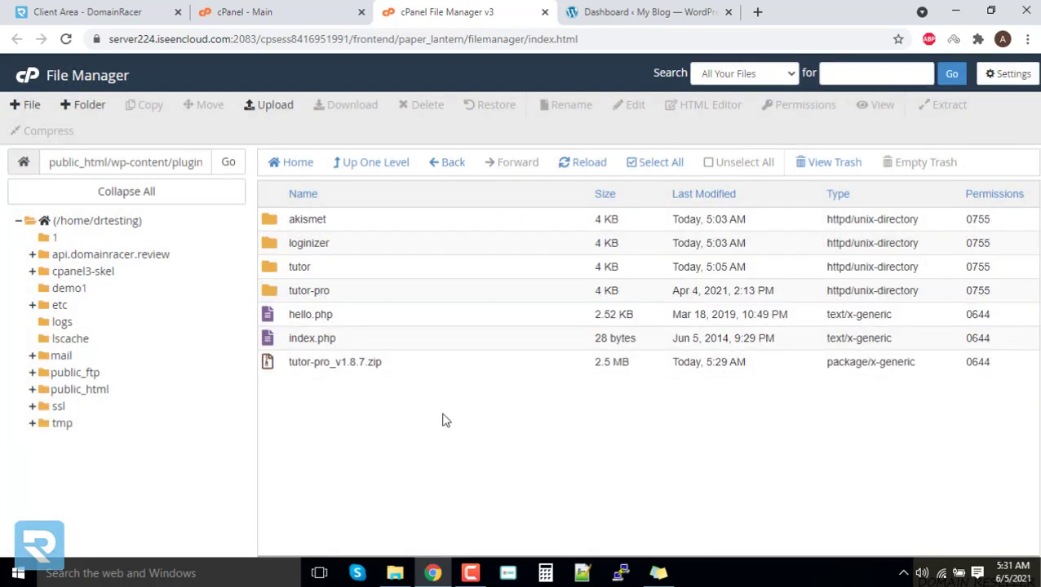
left_click(394, 365)
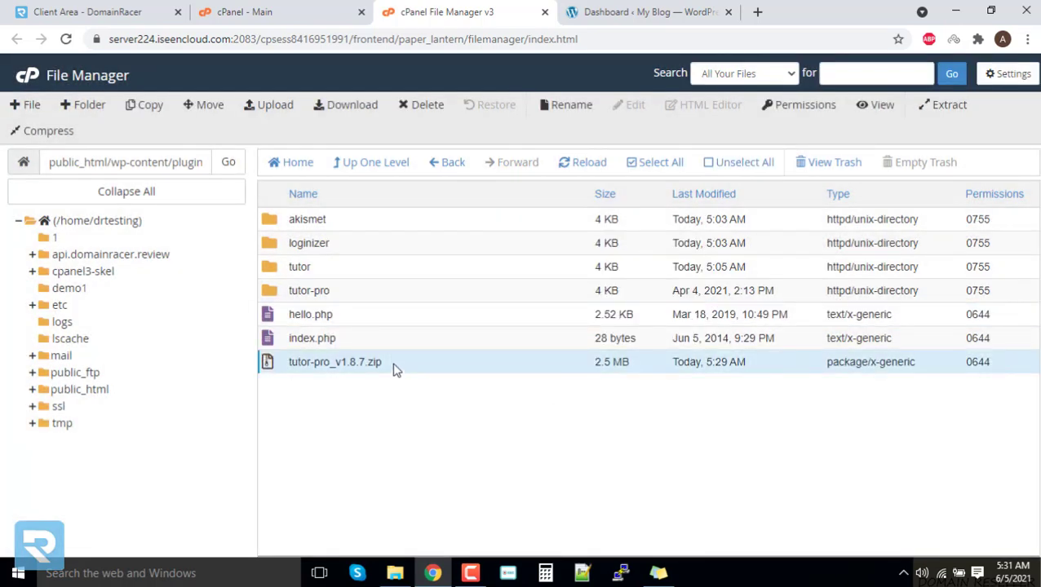
right_click(394, 369)
left_click(458, 487)
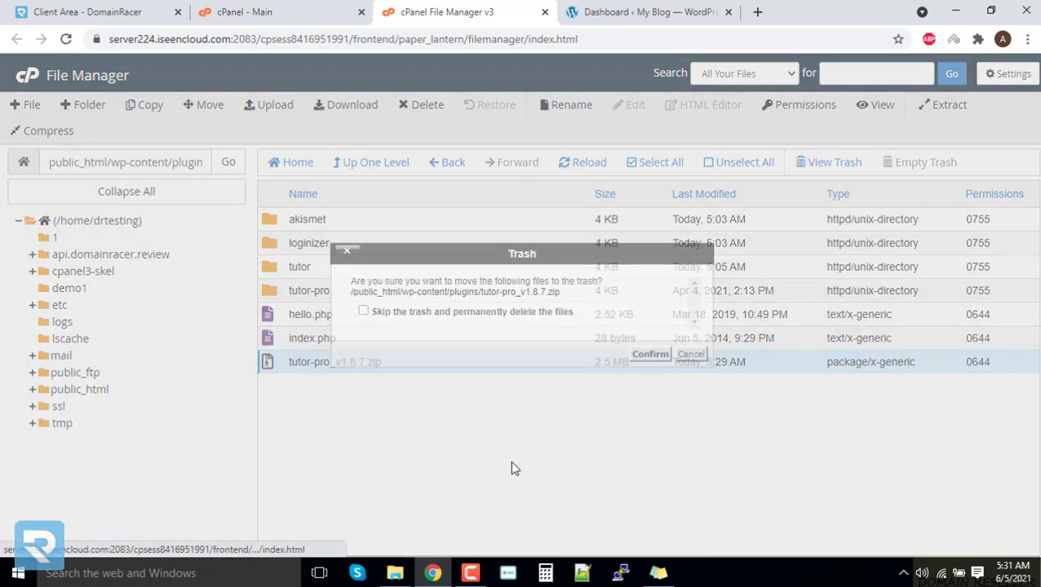
left_click(645, 354)
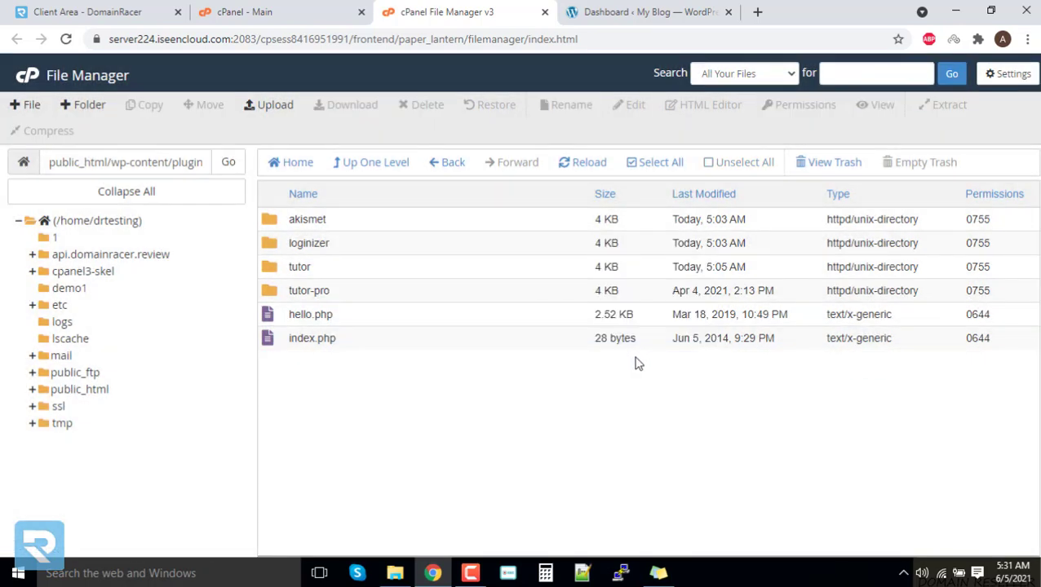
Step: Close the cPanel File Manager and cPanel Main tabs
left_click(614, 13)
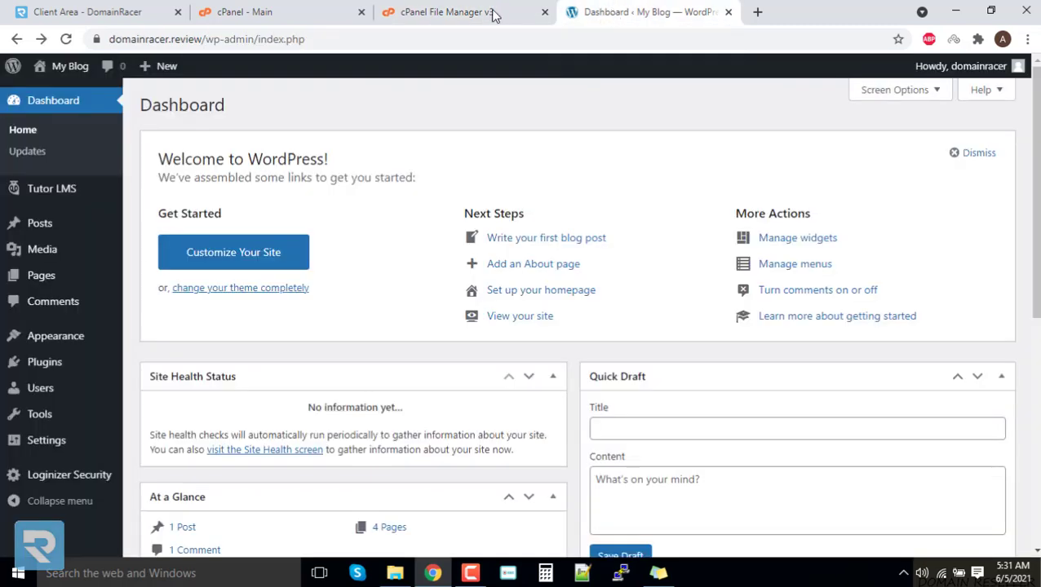
left_click(231, 10)
left_click(488, 12)
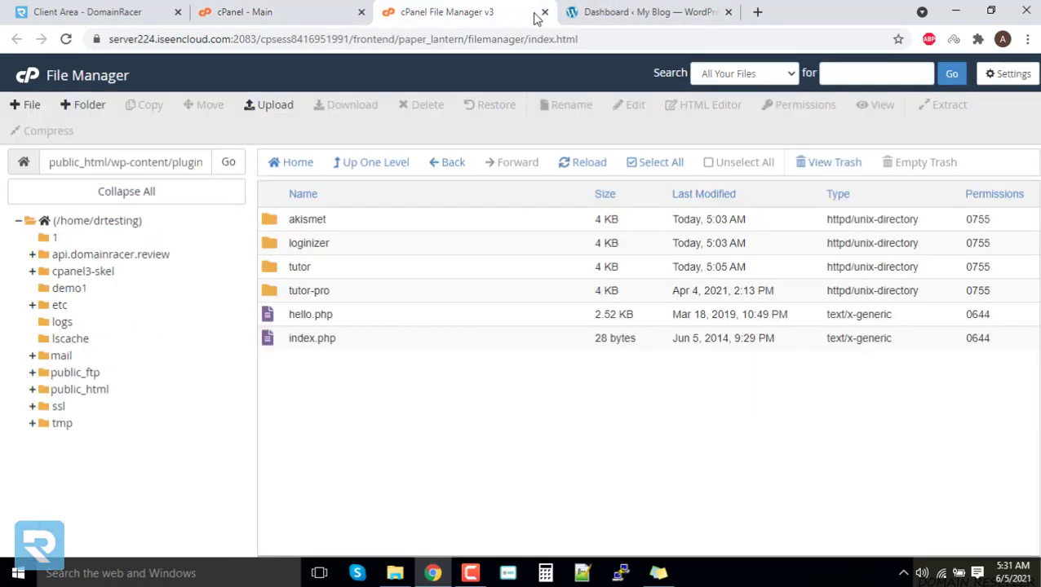
left_click(545, 13)
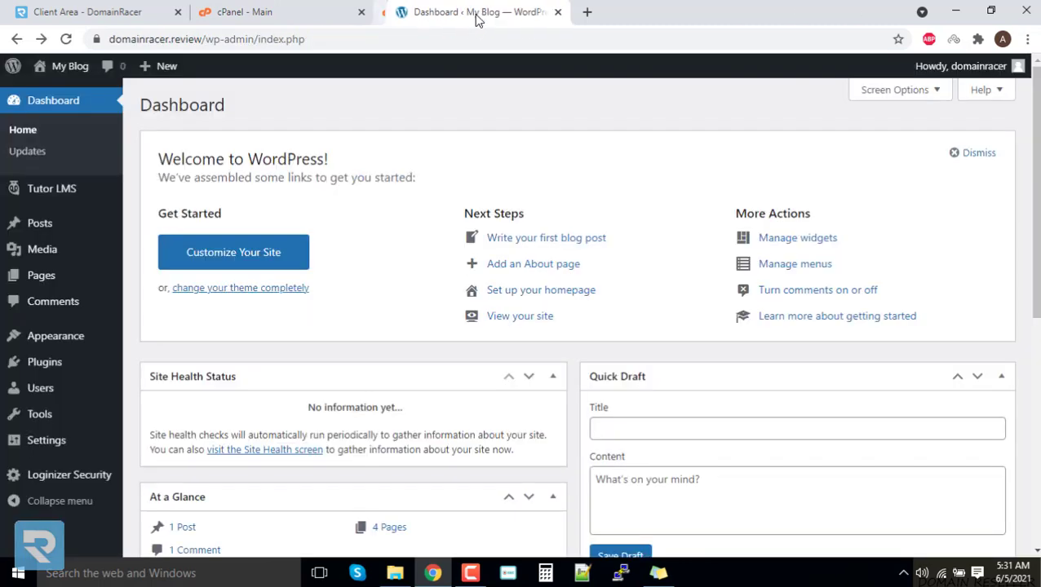
left_click(361, 13)
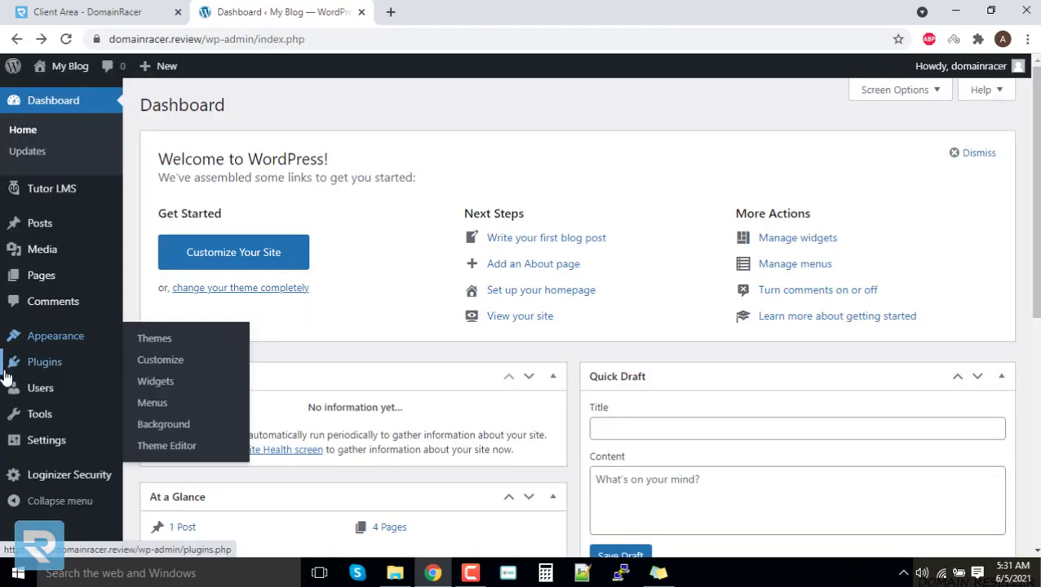
Step: Activate Tutor LMS Pro from the Installed Plugins list
mouse_move(28, 363)
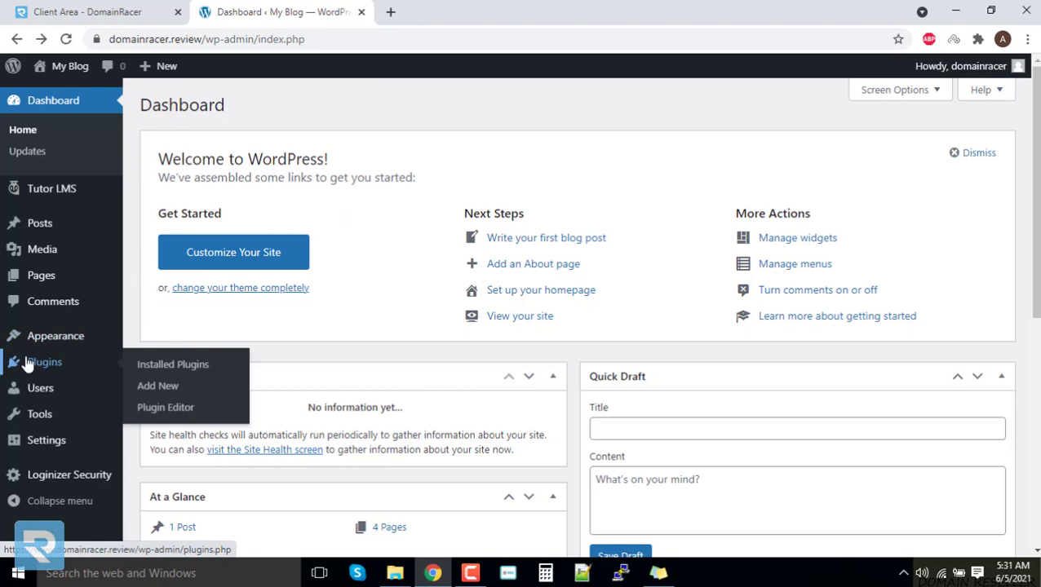
left_click(198, 373)
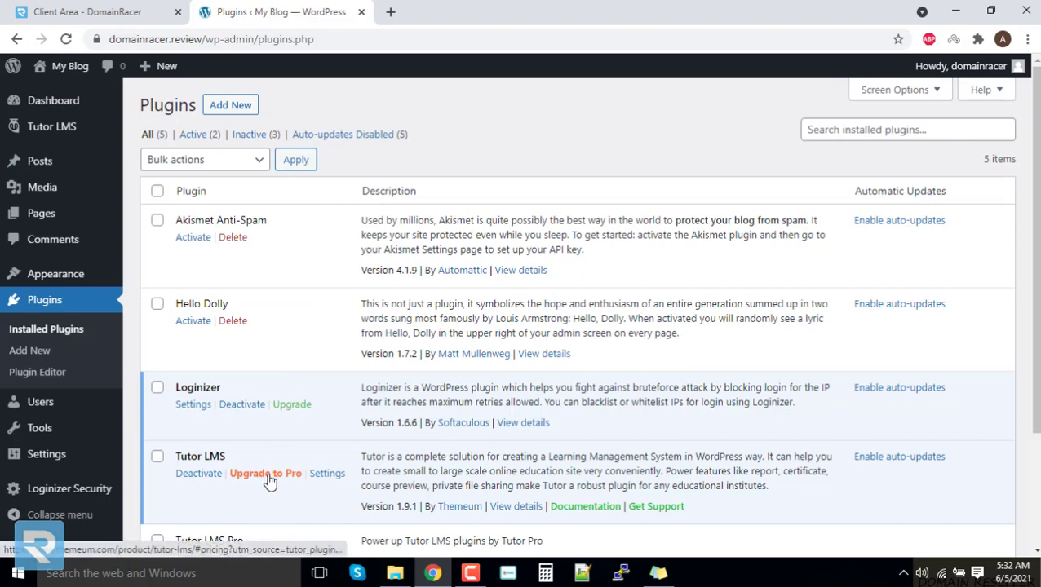
mouse_move(117, 135)
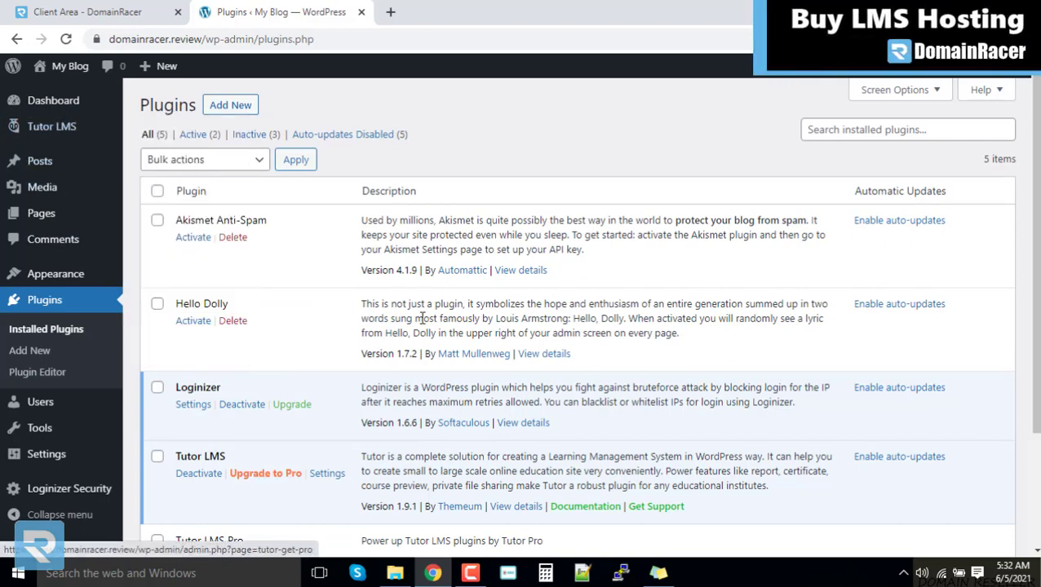
scroll(411, 283, "down", 2)
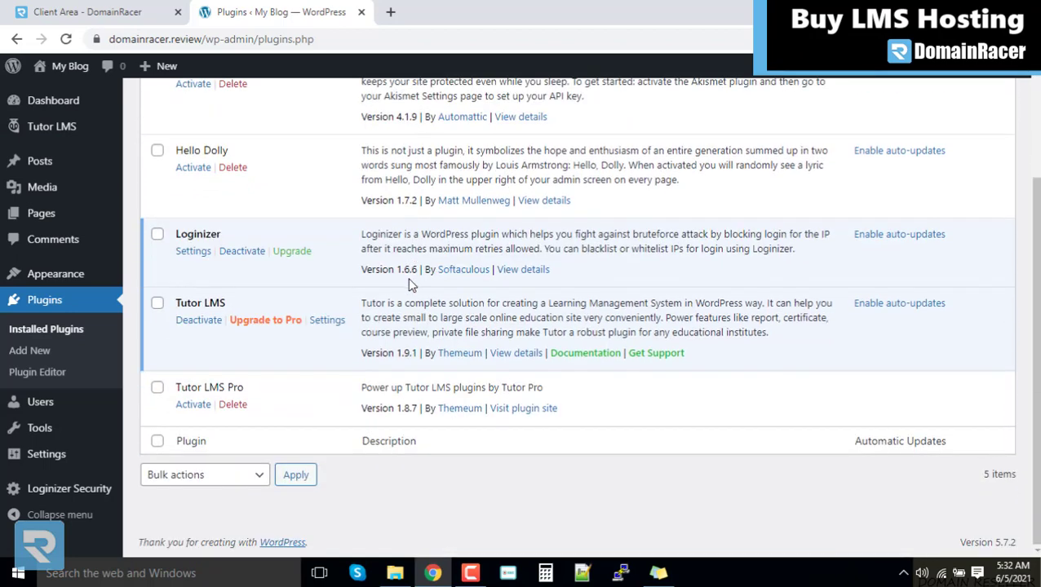
left_click(194, 405)
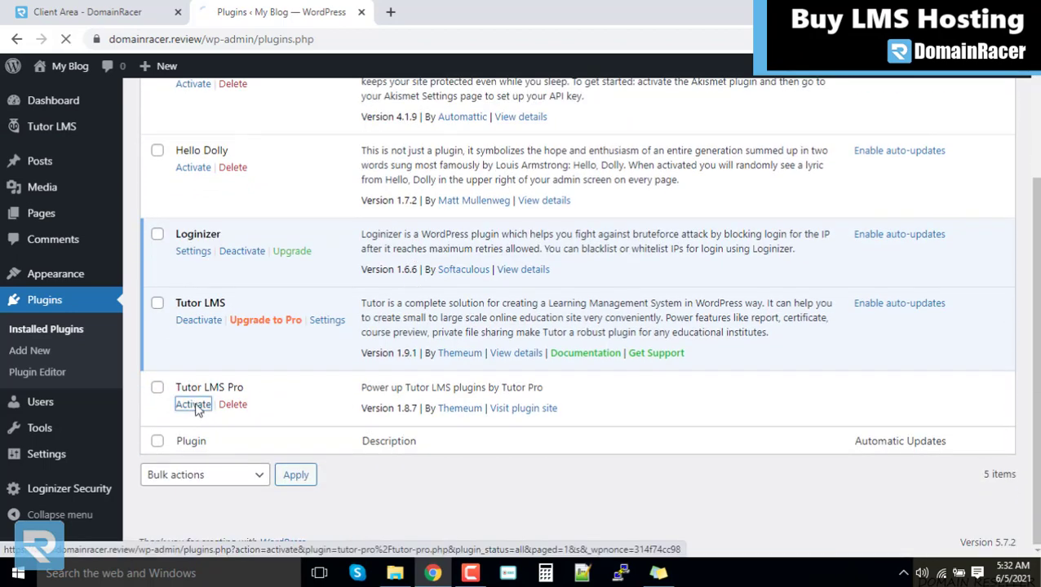